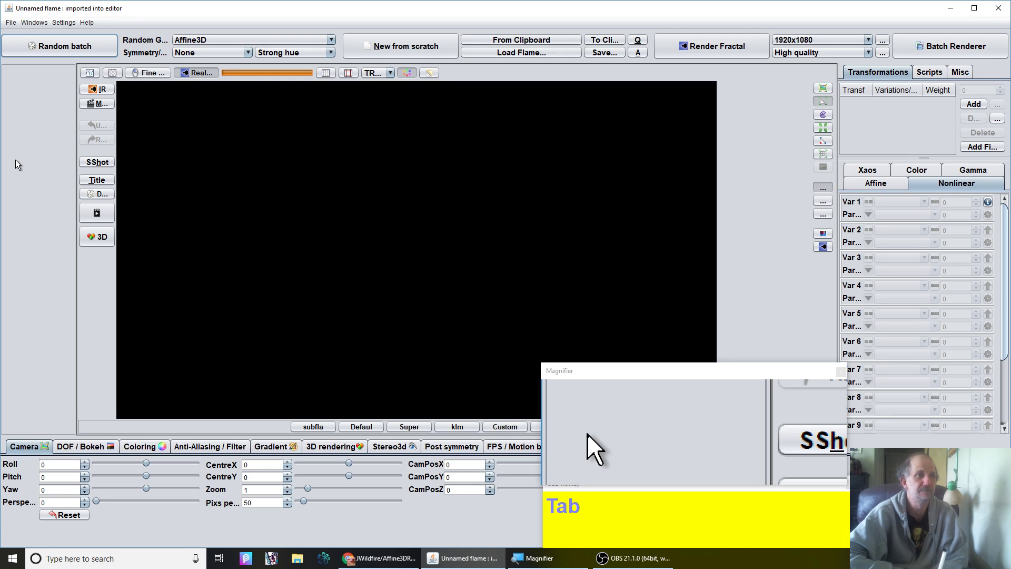
- Review the list of available random flame generators, leaving Affine3D selected
{"action": "left_click", "coordinate": [267, 39]}
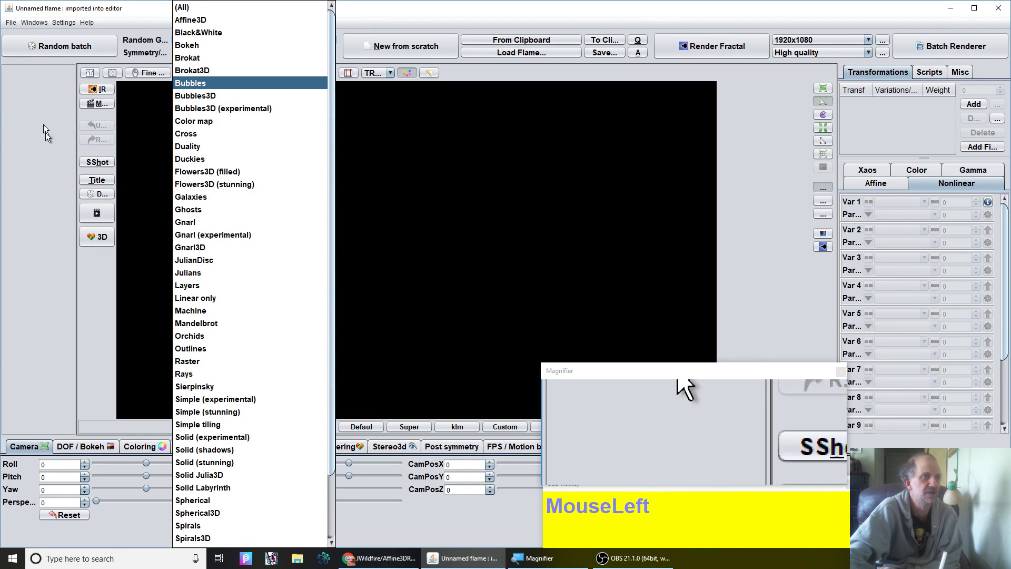
{"action": "left_click", "coordinate": [28, 119]}
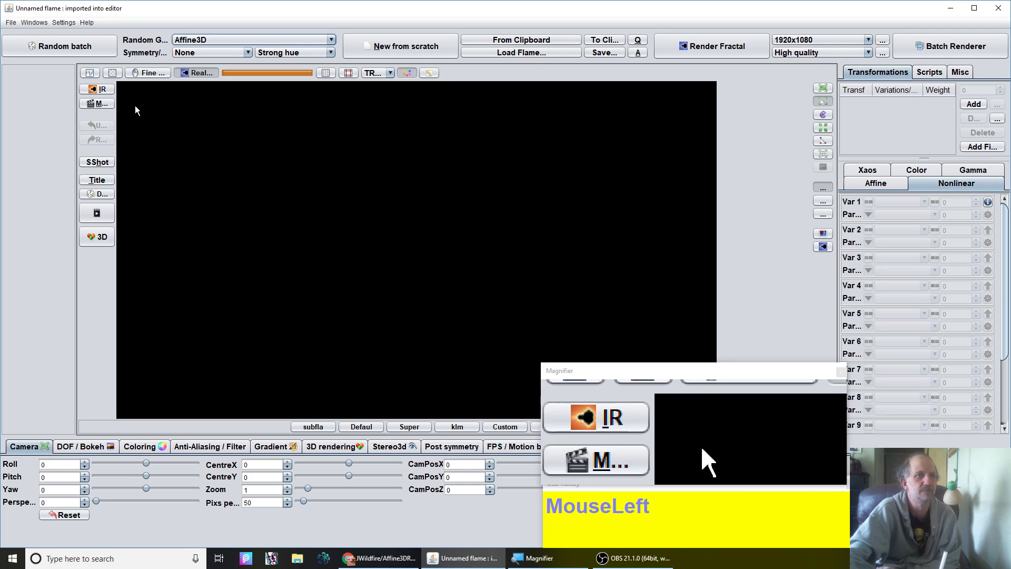
{"action": "left_click", "coordinate": [205, 35]}
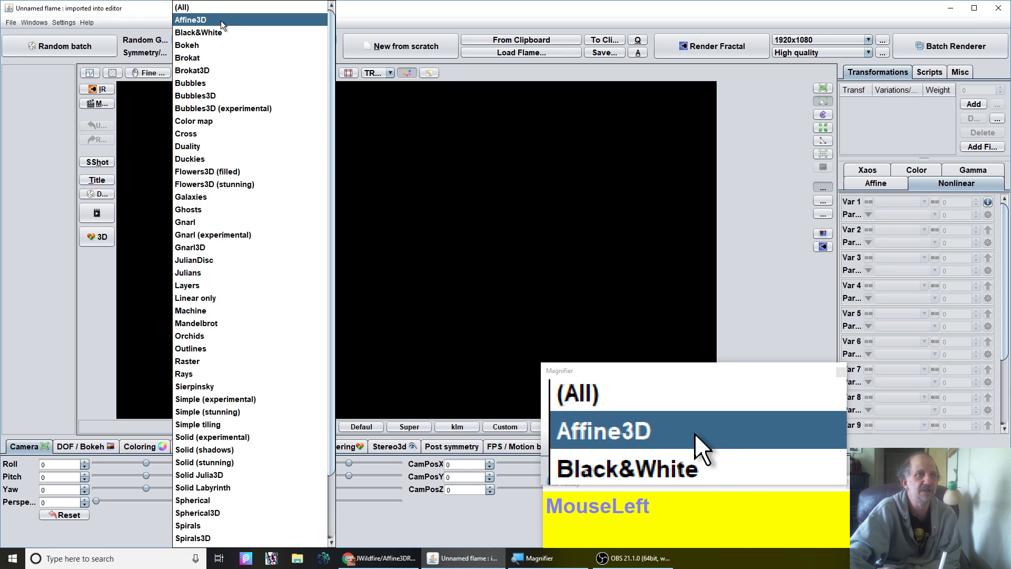
{"action": "left_click", "coordinate": [134, 38]}
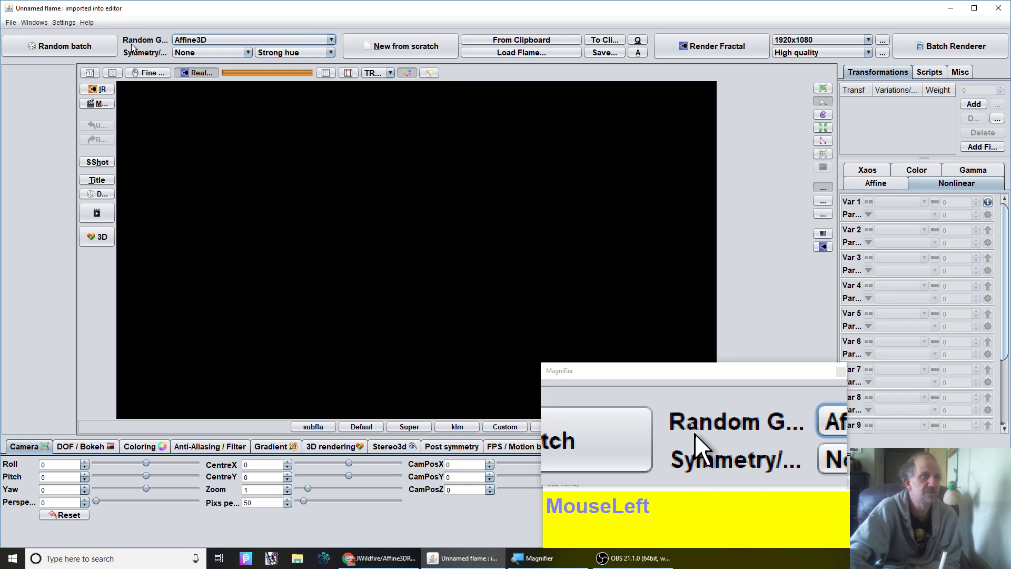
{"action": "left_click", "coordinate": [190, 40]}
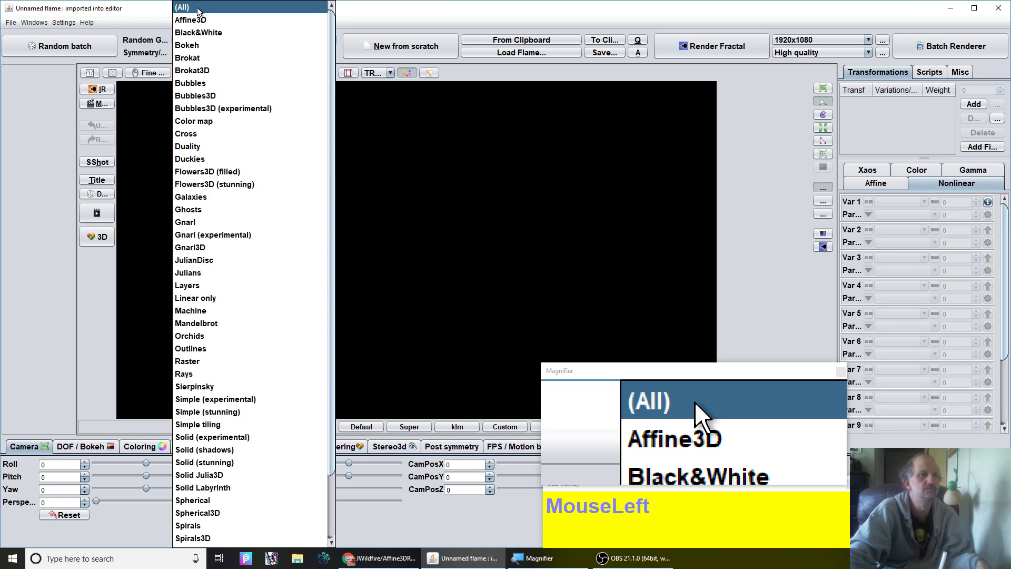
{"action": "left_click", "coordinate": [136, 49]}
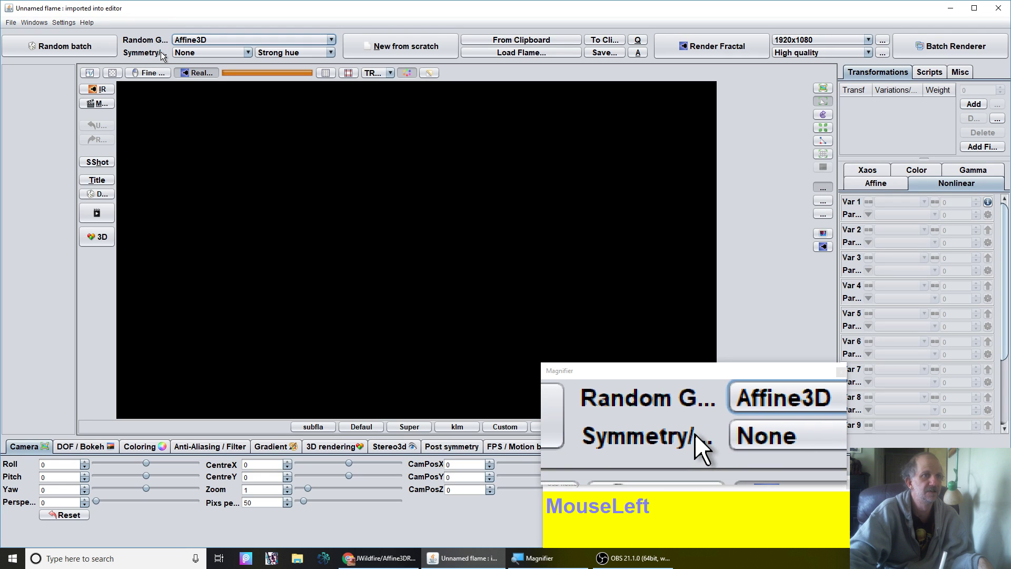
- Generate a random batch of Affine3D flames with symmetry set to None and the Strong hue gradient
{"action": "left_click", "coordinate": [207, 52]}
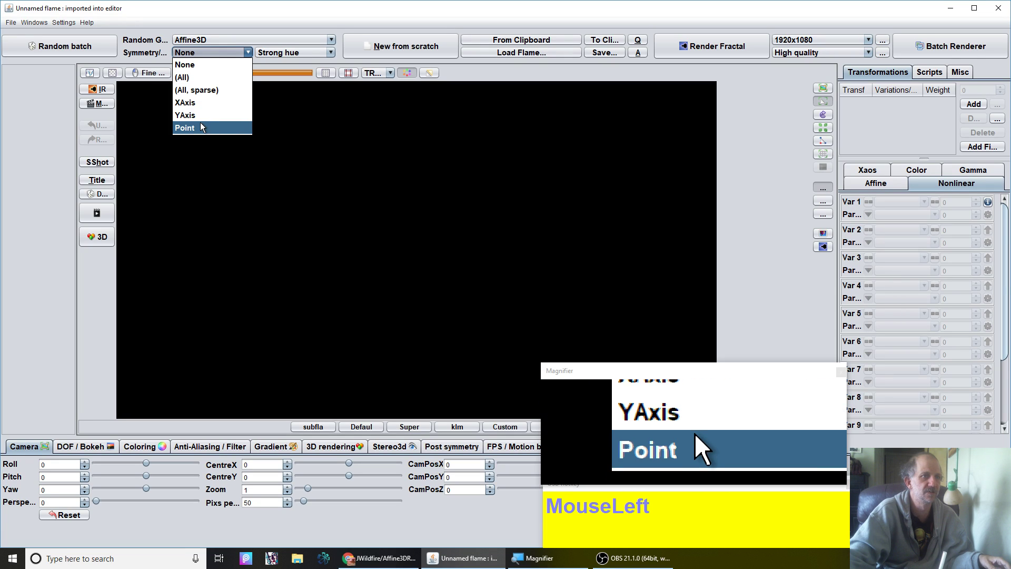
{"action": "left_click", "coordinate": [303, 50]}
{"action": "left_click", "coordinate": [303, 49]}
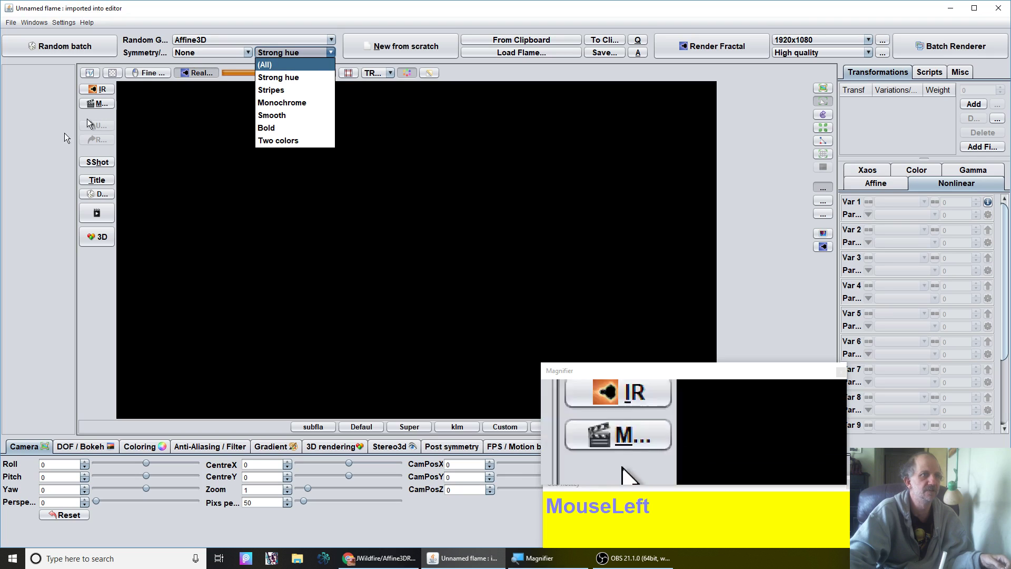
{"action": "left_click", "coordinate": [276, 78]}
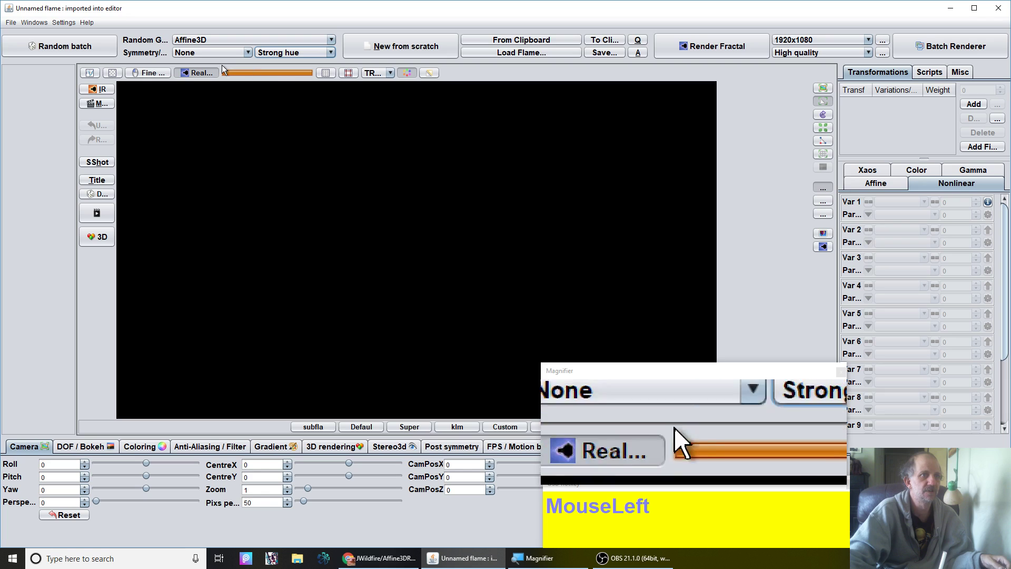
{"action": "left_click", "coordinate": [198, 52]}
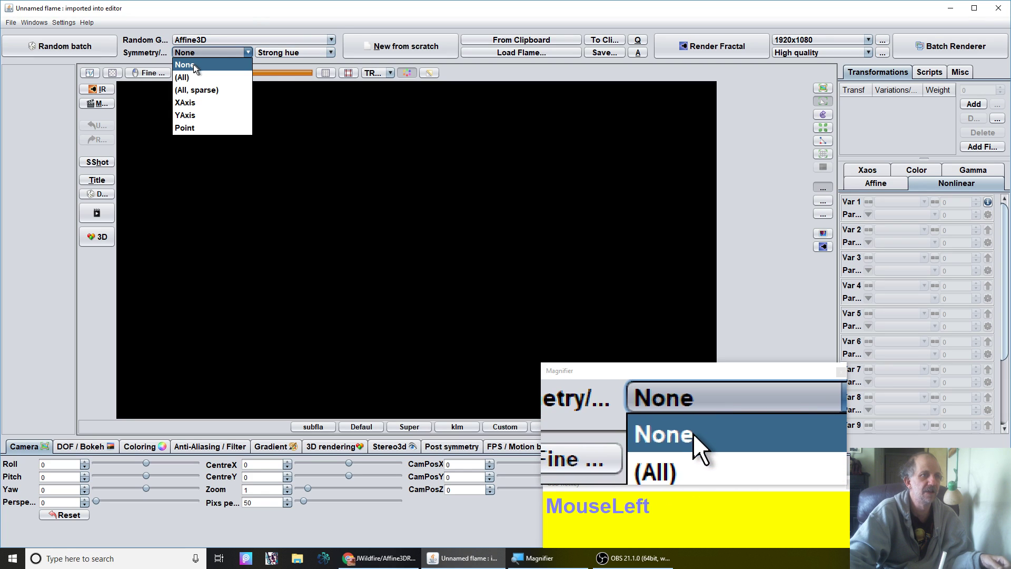
{"action": "left_click", "coordinate": [194, 64]}
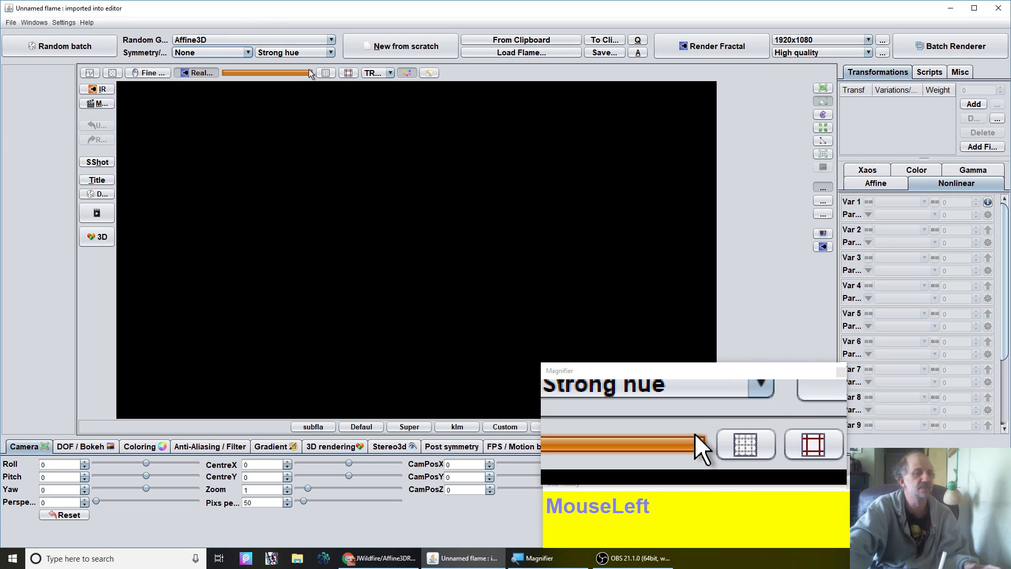
{"action": "left_click", "coordinate": [33, 45]}
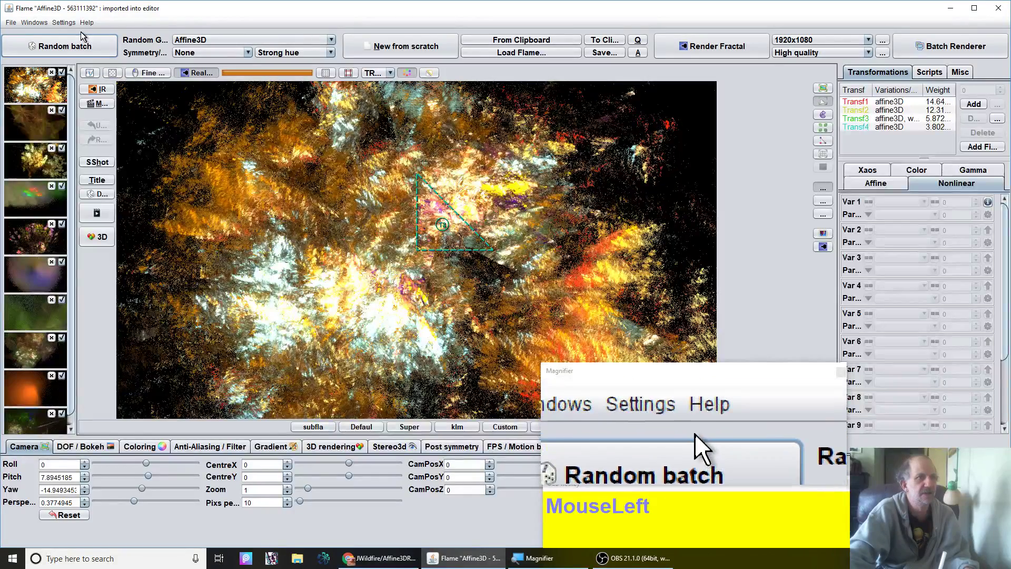
- Check the tinaRandomBatchSize setting in the preferences, then save and close them
{"action": "left_click", "coordinate": [58, 25]}
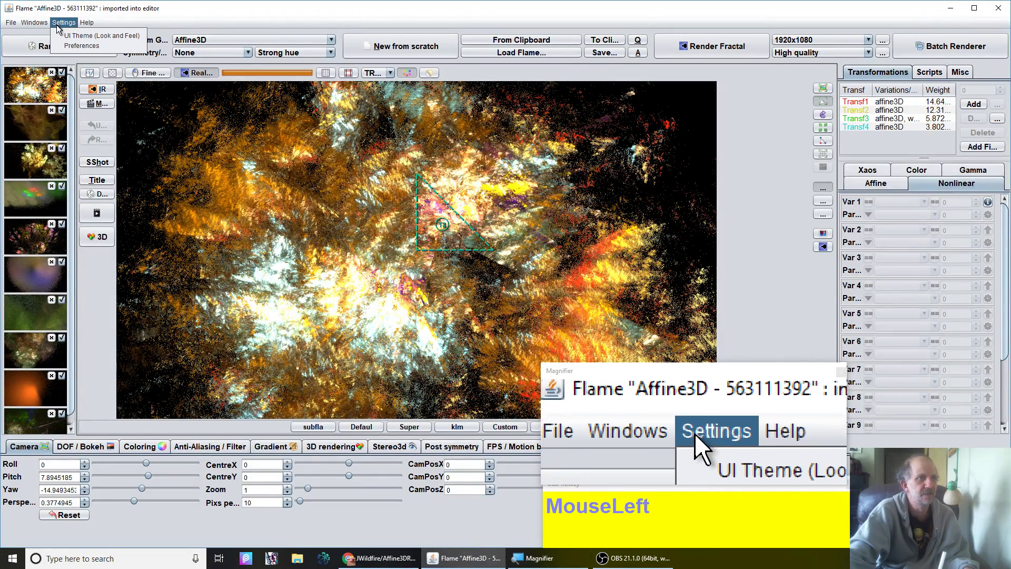
{"action": "left_click", "coordinate": [77, 47]}
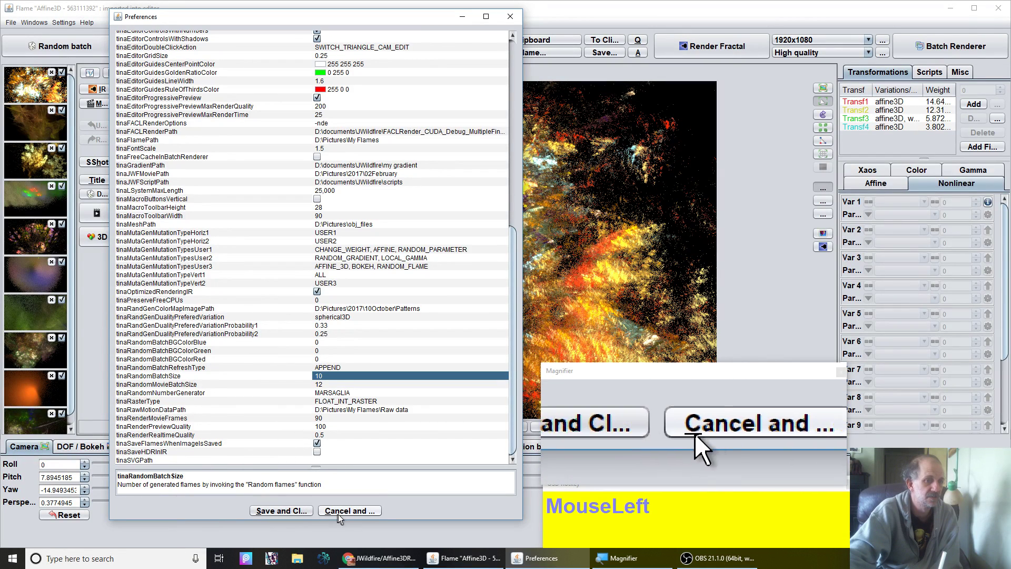
{"action": "left_click", "coordinate": [275, 511]}
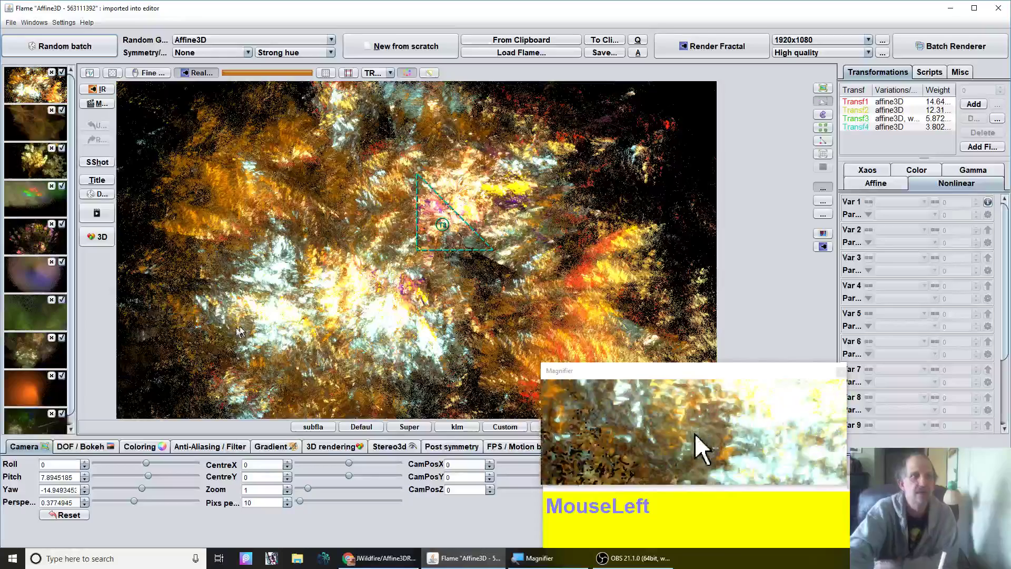
- Examine the first flame's third transform, then load the third flame in the batch and inspect the nonlinear variations of its transforms
{"action": "left_click", "coordinate": [899, 118]}
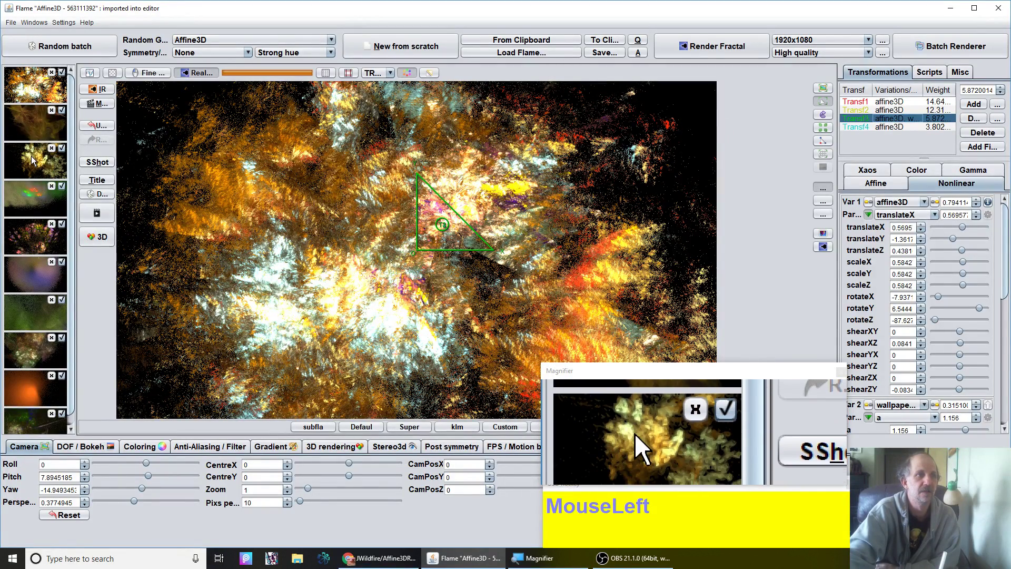
{"action": "left_click", "coordinate": [34, 139]}
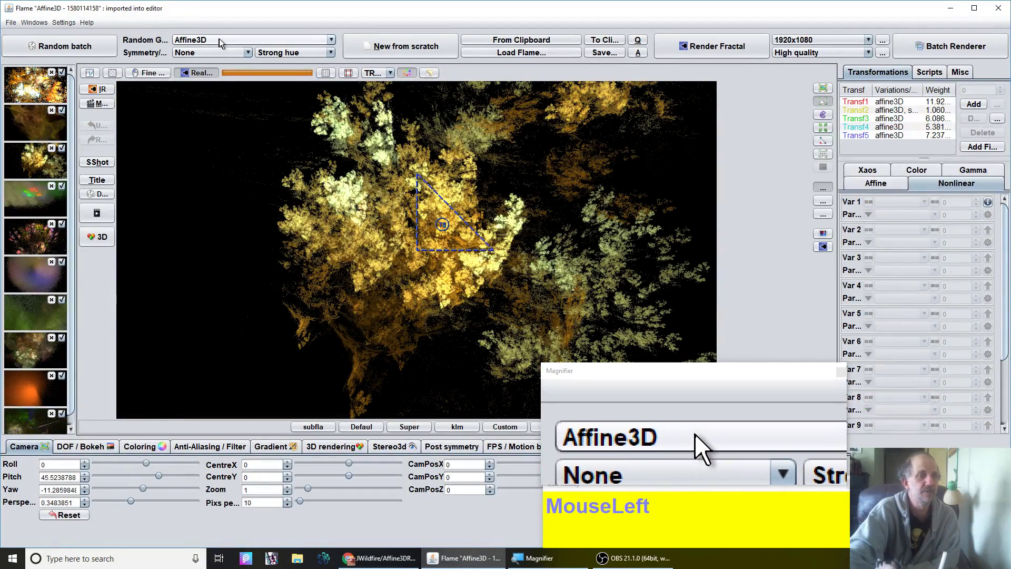
{"action": "left_click", "coordinate": [900, 109]}
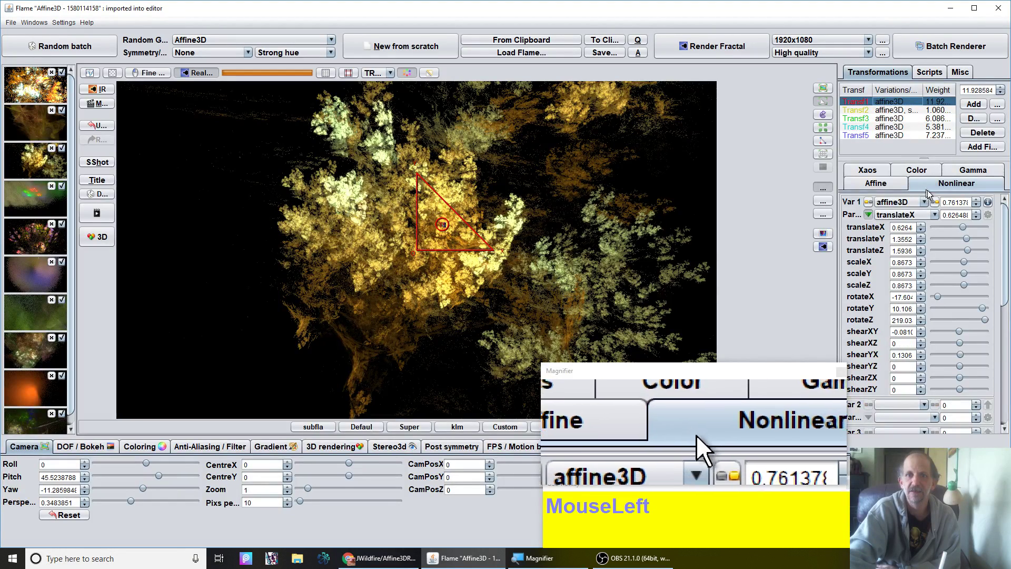
{"action": "left_click", "coordinate": [895, 120]}
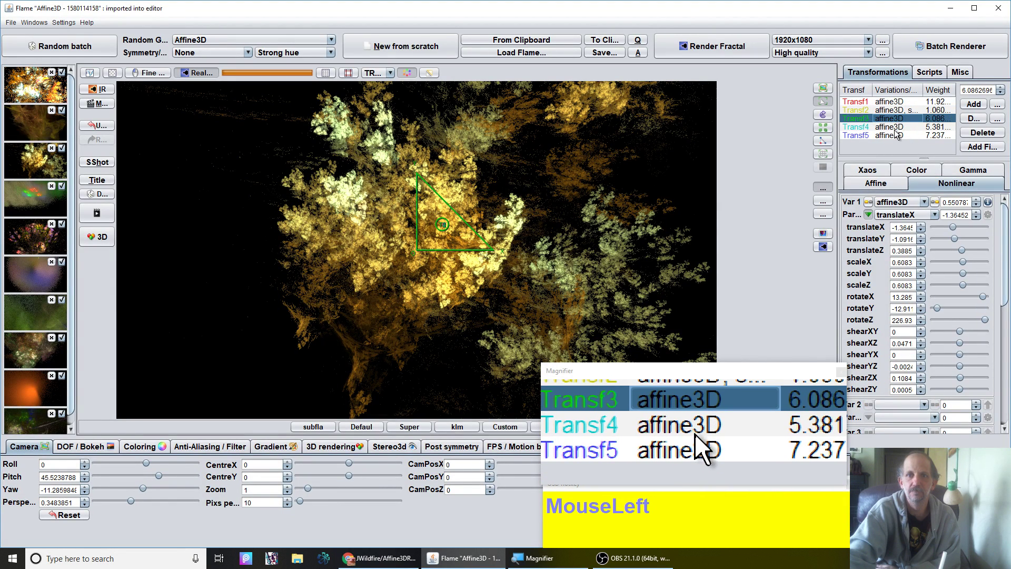
{"action": "left_click", "coordinate": [895, 129]}
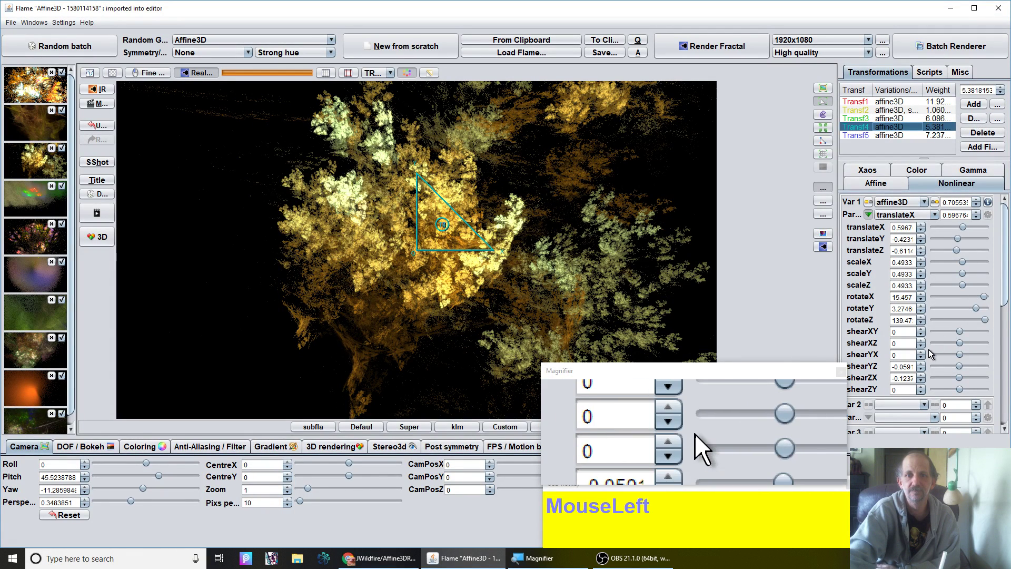
{"action": "left_click", "coordinate": [891, 120]}
{"action": "left_click", "coordinate": [893, 135]}
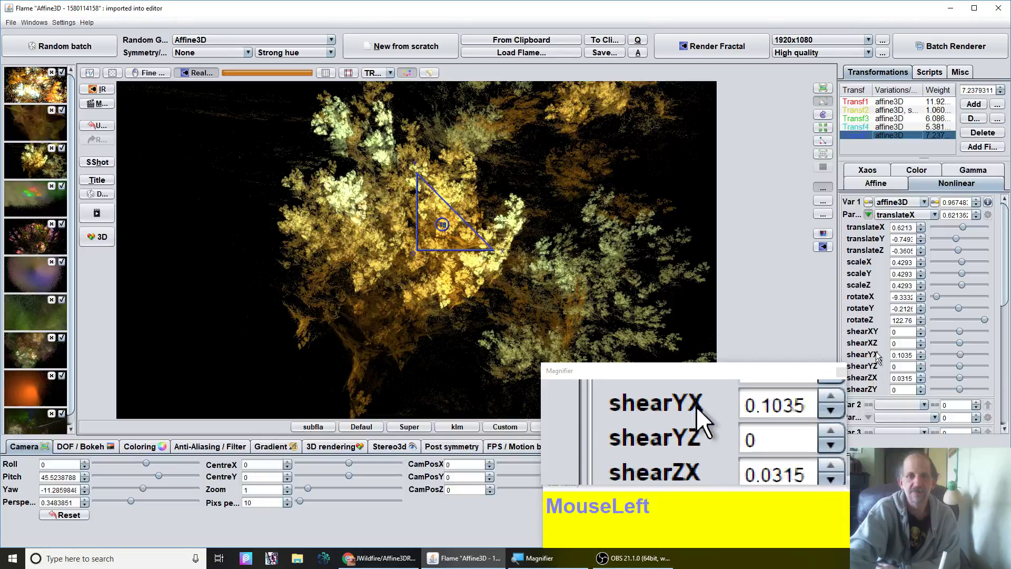
- Reload the first flame of the batch and inspect the variations of its transforms
{"action": "left_click", "coordinate": [40, 92]}
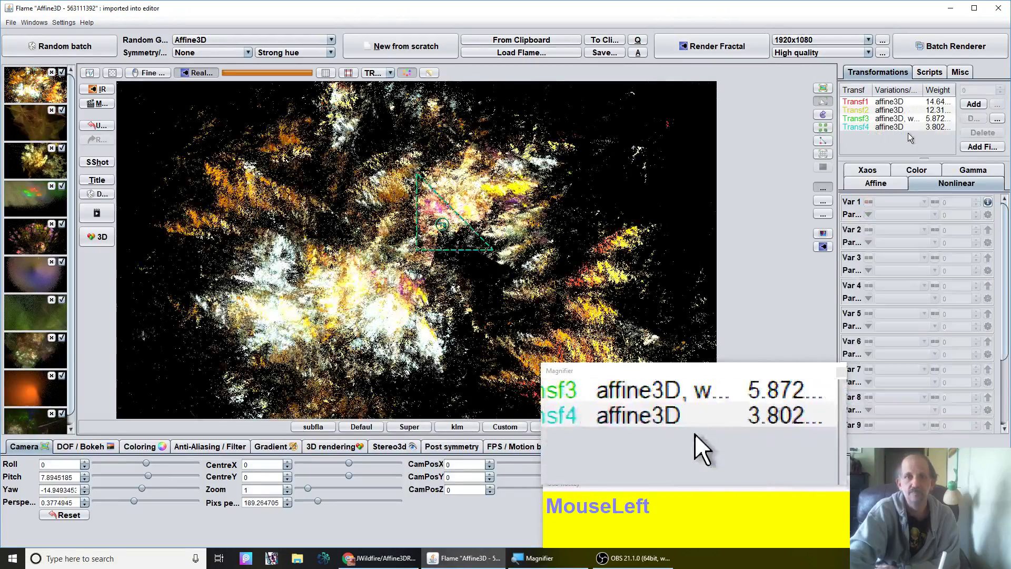
{"action": "left_click", "coordinate": [910, 127]}
{"action": "left_click", "coordinate": [908, 110]}
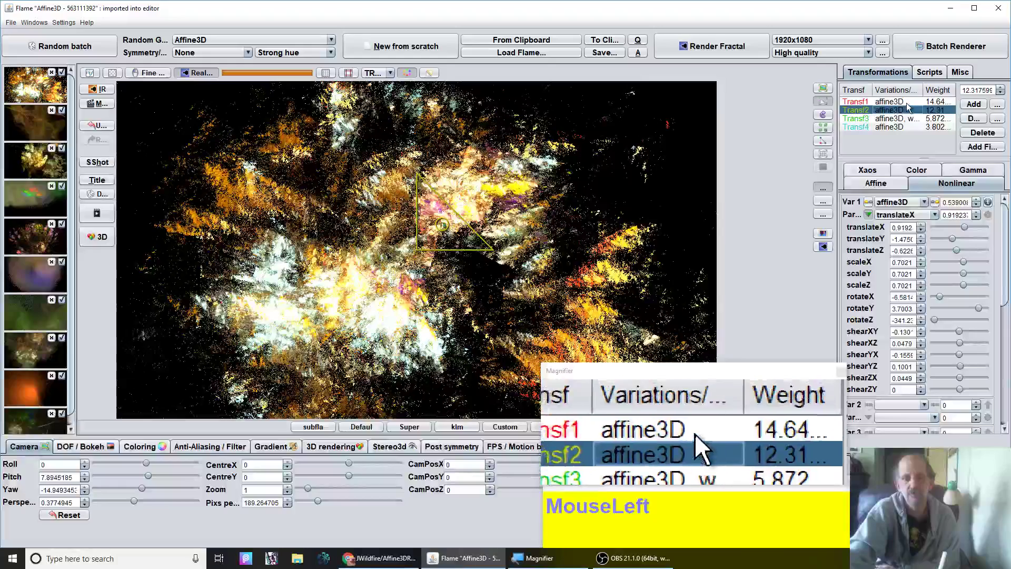
{"action": "left_click", "coordinate": [905, 103]}
{"action": "left_click", "coordinate": [895, 119]}
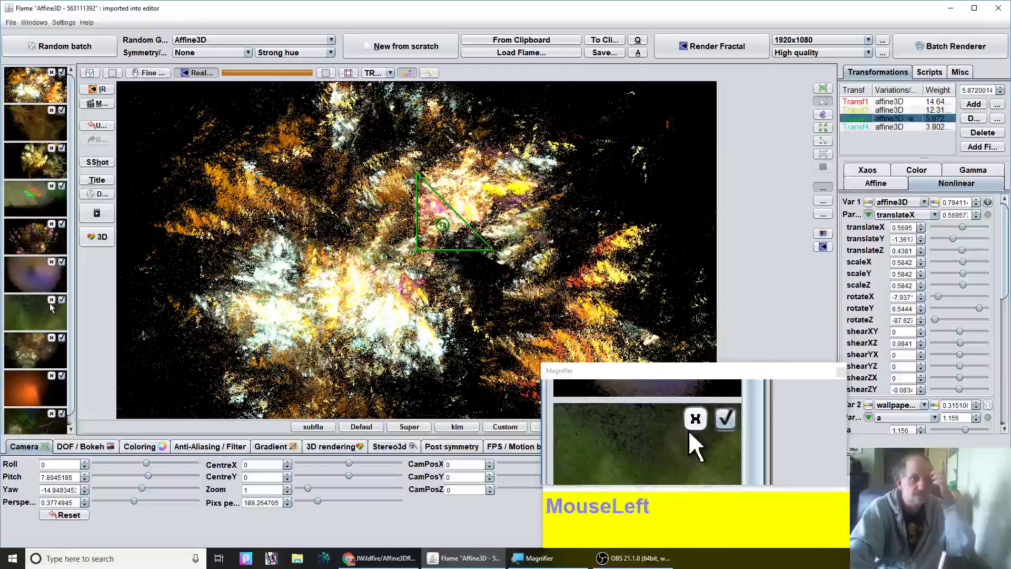
- Load the eighth flame of the batch and inspect the variations of its first, second and fourth transforms
{"action": "left_click", "coordinate": [25, 358]}
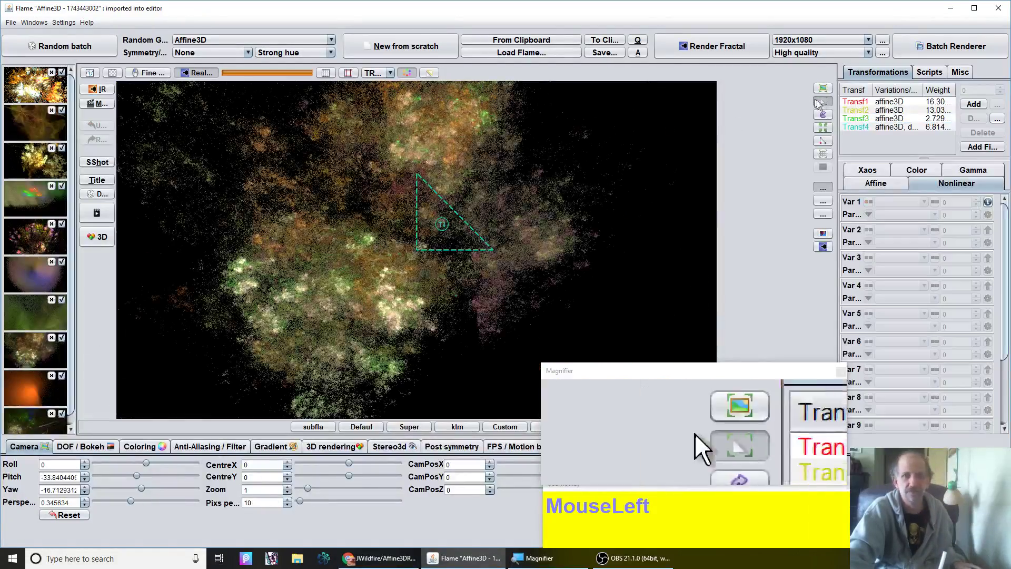
{"action": "left_click", "coordinate": [897, 112]}
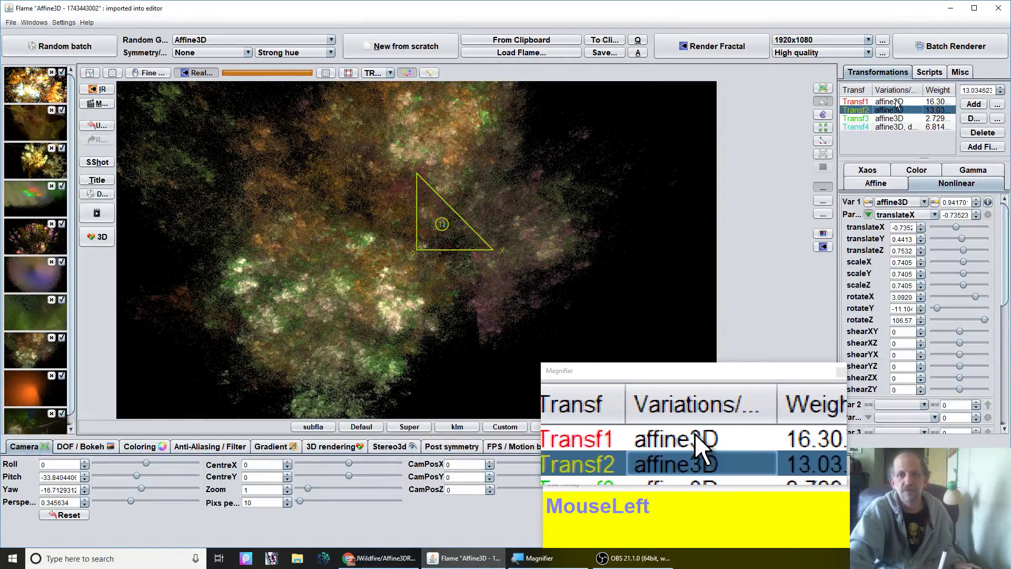
{"action": "left_click", "coordinate": [895, 101]}
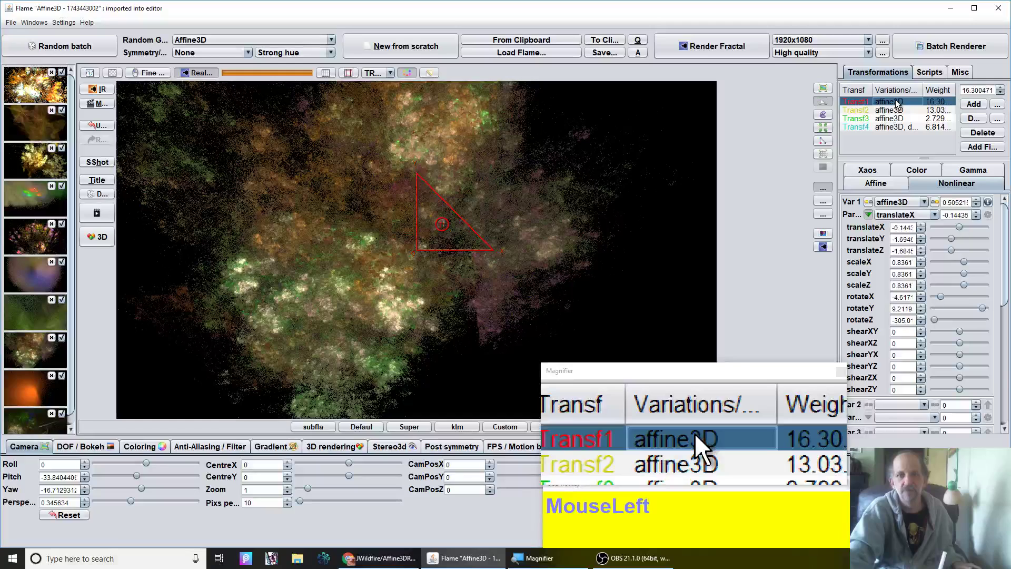
{"action": "left_click", "coordinate": [894, 130]}
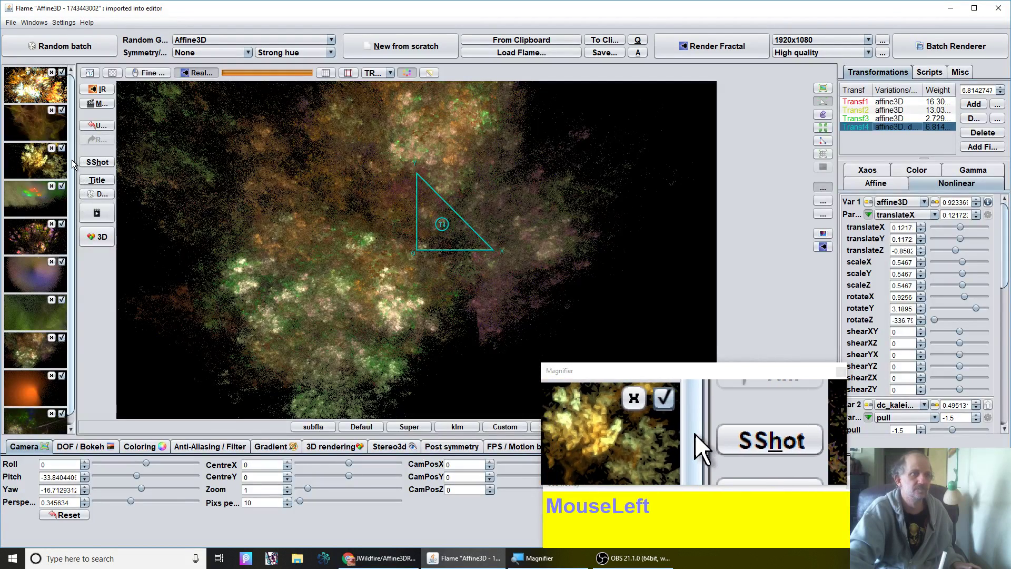
- Load the last flame of the batch, inspect its second and fourth transforms, and return to the first flame
{"action": "left_click_drag", "start_coordinate": [72, 160], "coordinate": [69, 185]}
{"action": "double_click", "coordinate": [23, 411]}
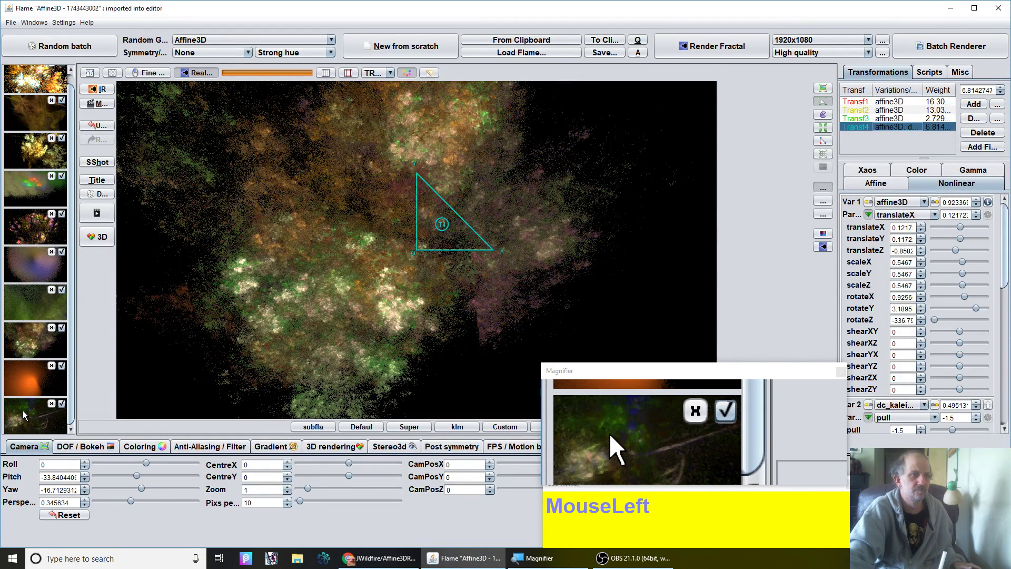
{"action": "left_click", "coordinate": [906, 112]}
{"action": "left_click", "coordinate": [906, 128]}
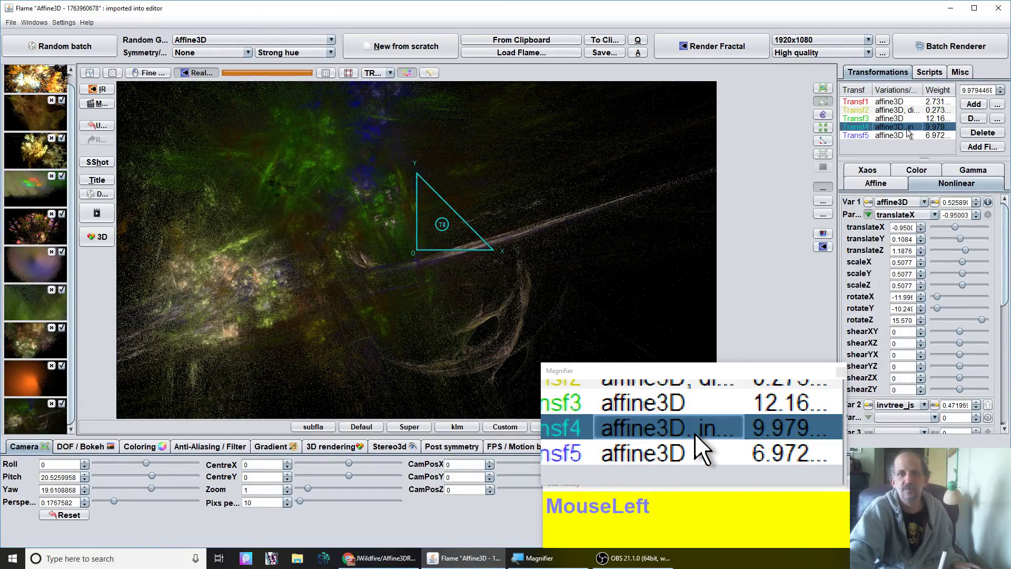
{"action": "left_click", "coordinate": [910, 113]}
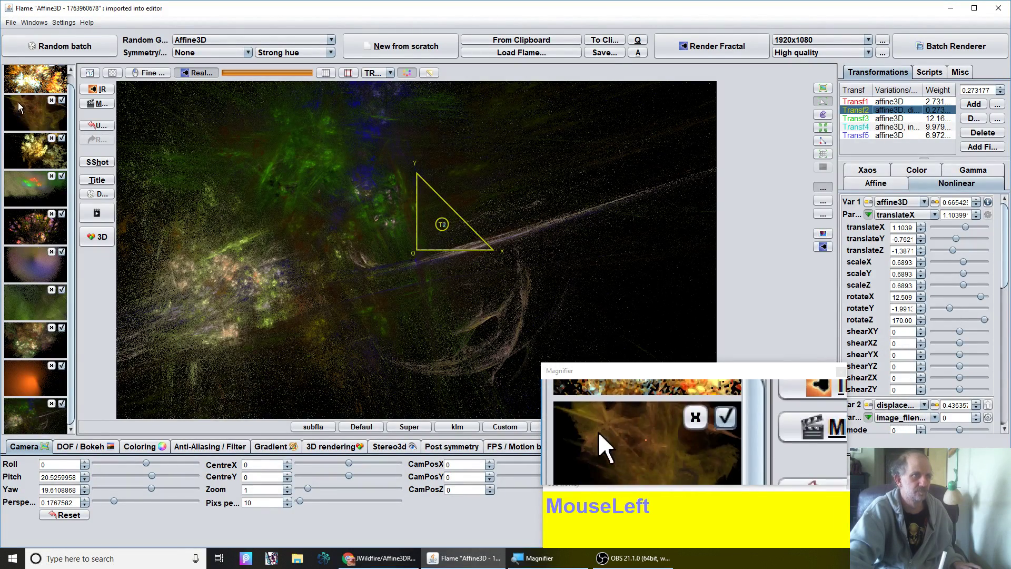
{"action": "left_click", "coordinate": [35, 79]}
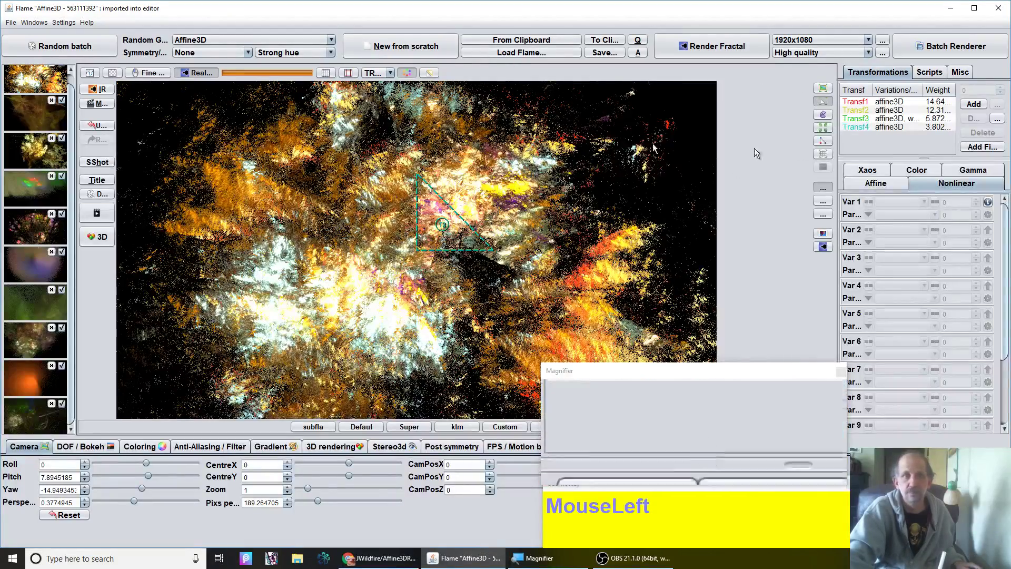
- Start a new flame from scratch and add a transform with square3D as its first variation
{"action": "left_click", "coordinate": [390, 47]}
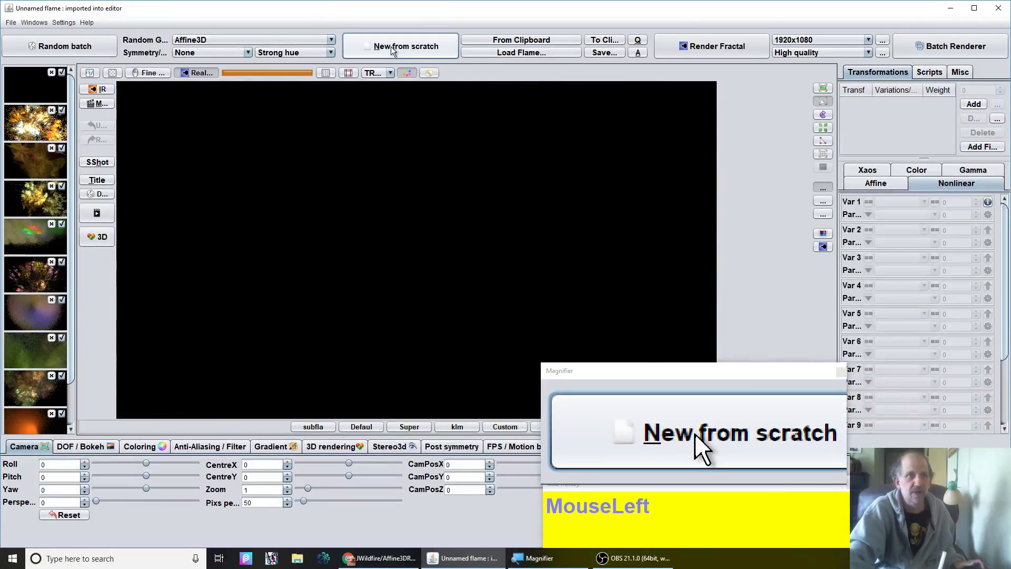
{"action": "left_click", "coordinate": [972, 105]}
{"action": "left_click", "coordinate": [898, 204]}
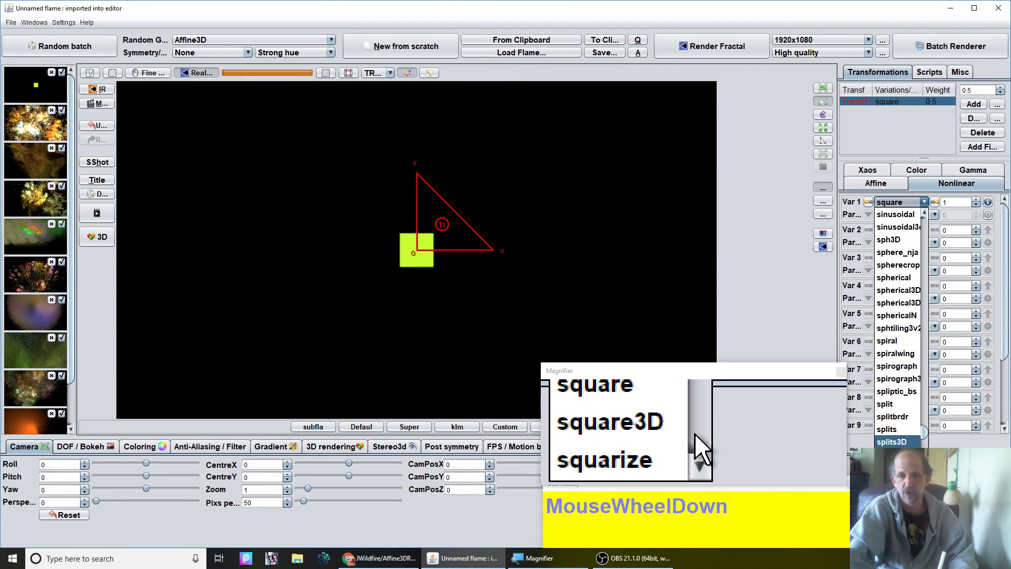
{"action": "left_click", "coordinate": [906, 430]}
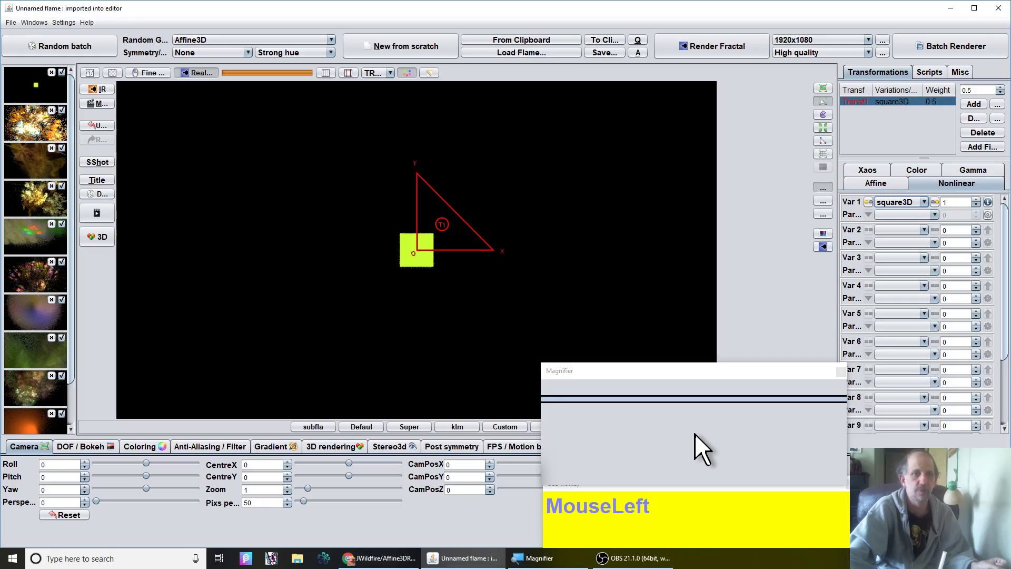
- Add a second transform and set its first variation to affine3D
{"action": "left_click", "coordinate": [974, 107]}
{"action": "left_click", "coordinate": [897, 204]}
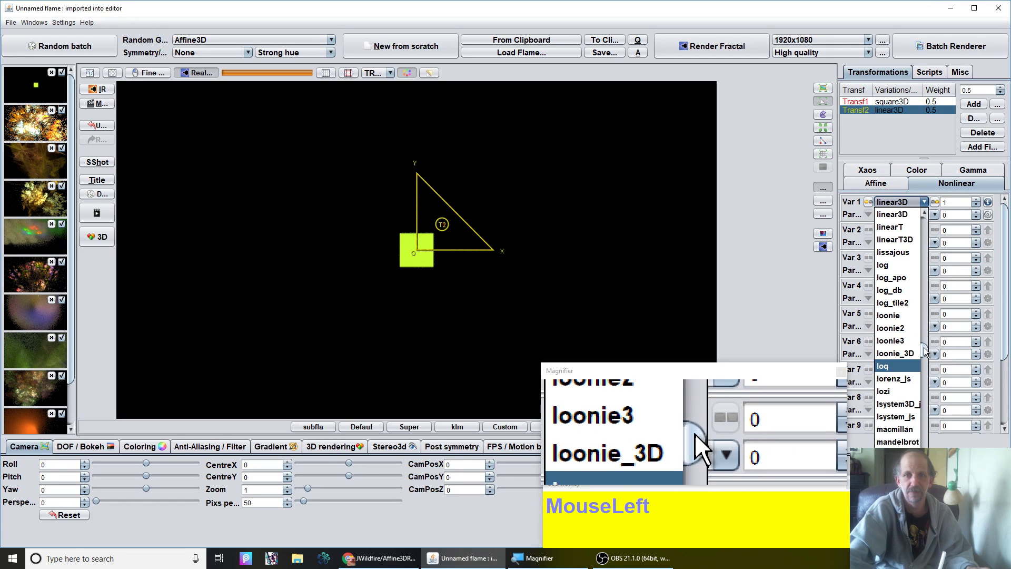
{"action": "left_click_drag", "start_coordinate": [925, 351], "coordinate": [904, 229]}
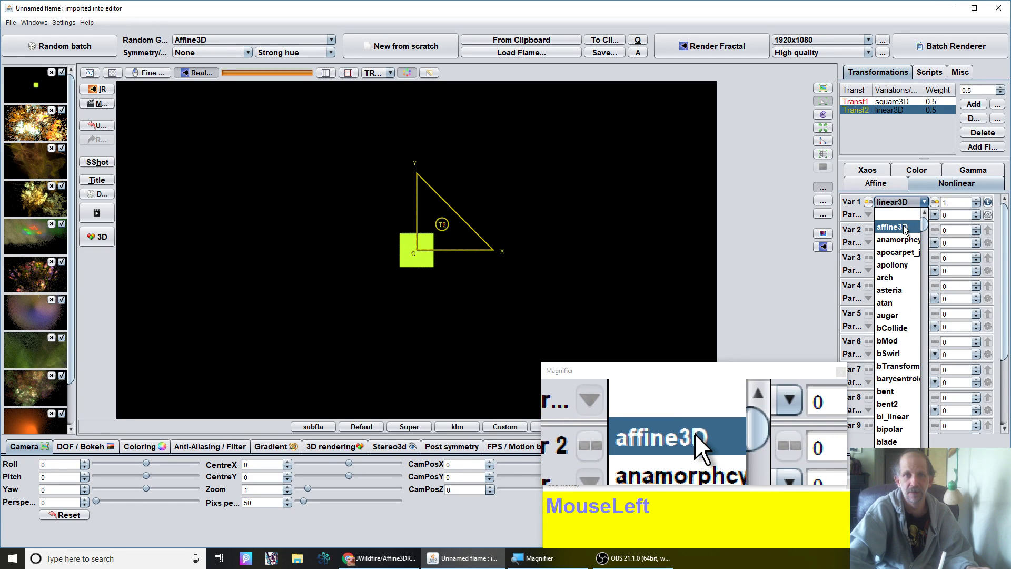
{"action": "left_click", "coordinate": [905, 229]}
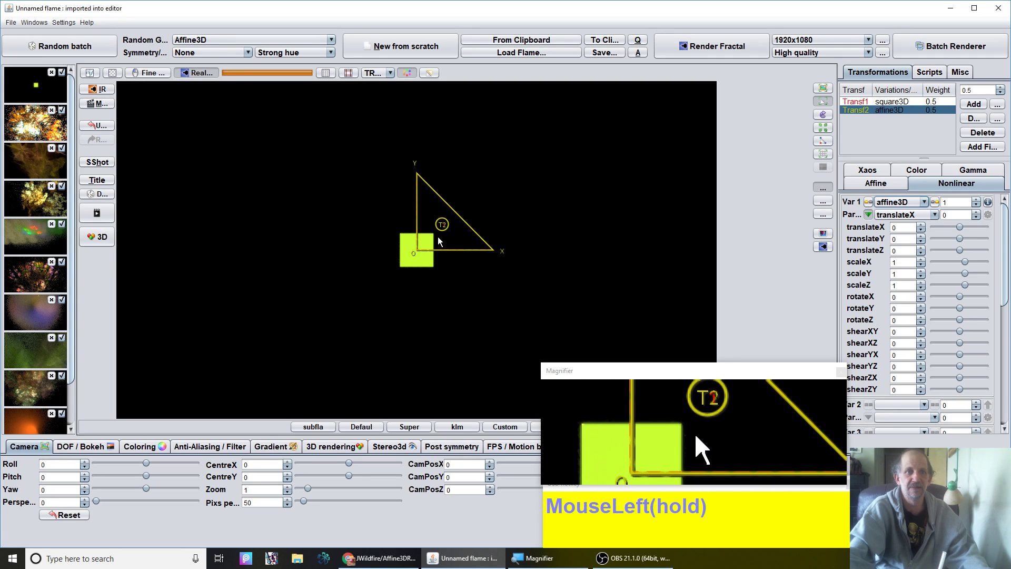
- Move the second transform's triangle to the right of the first one, with an affine O1 offset of about 1.47
{"action": "left_click_drag", "start_coordinate": [438, 235], "coordinate": [294, 312]}
{"action": "left_click_drag", "start_coordinate": [602, 234], "coordinate": [605, 219]}
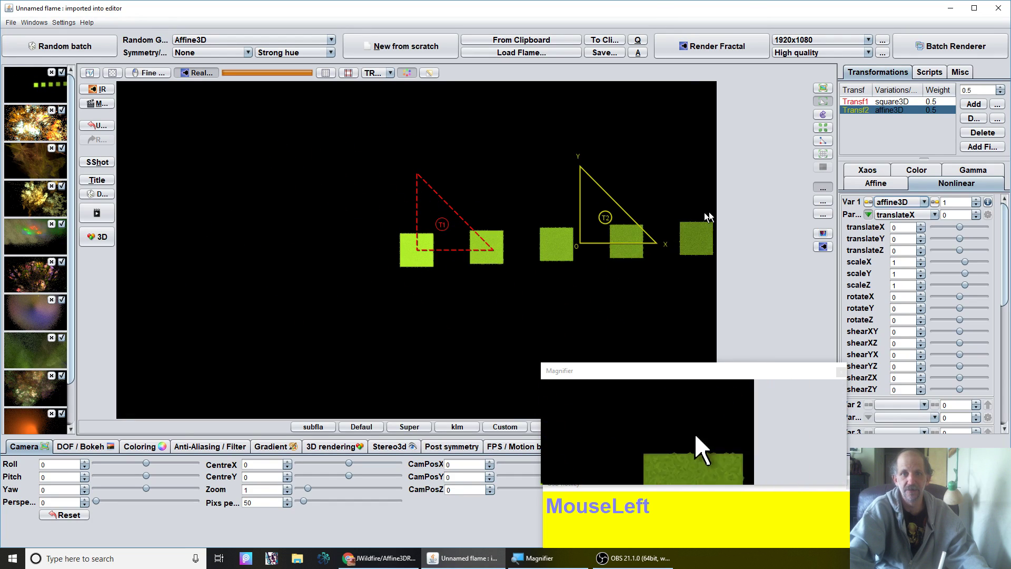
{"action": "left_click", "coordinate": [886, 187]}
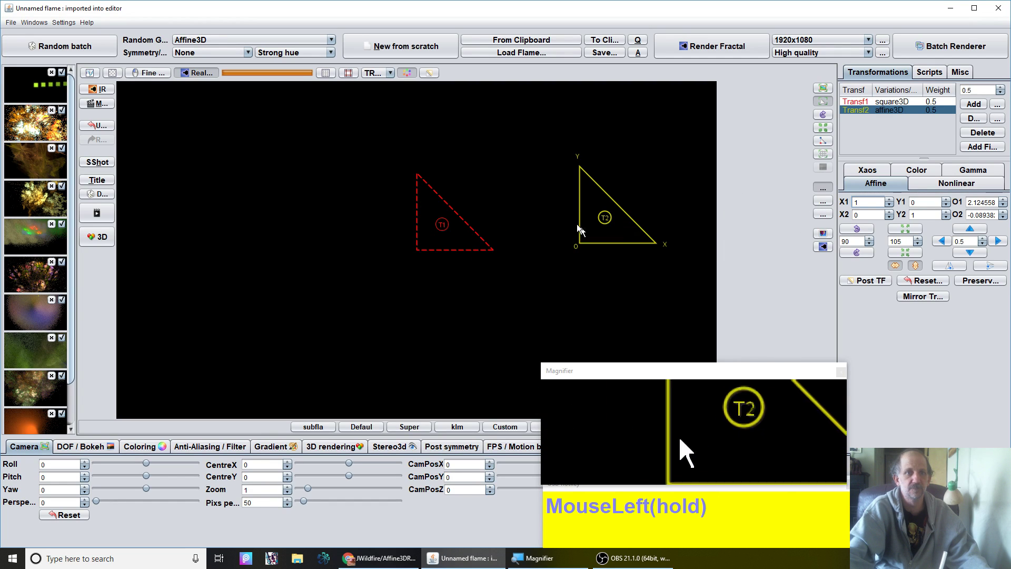
{"action": "left_click_drag", "start_coordinate": [557, 226], "coordinate": [541, 226]}
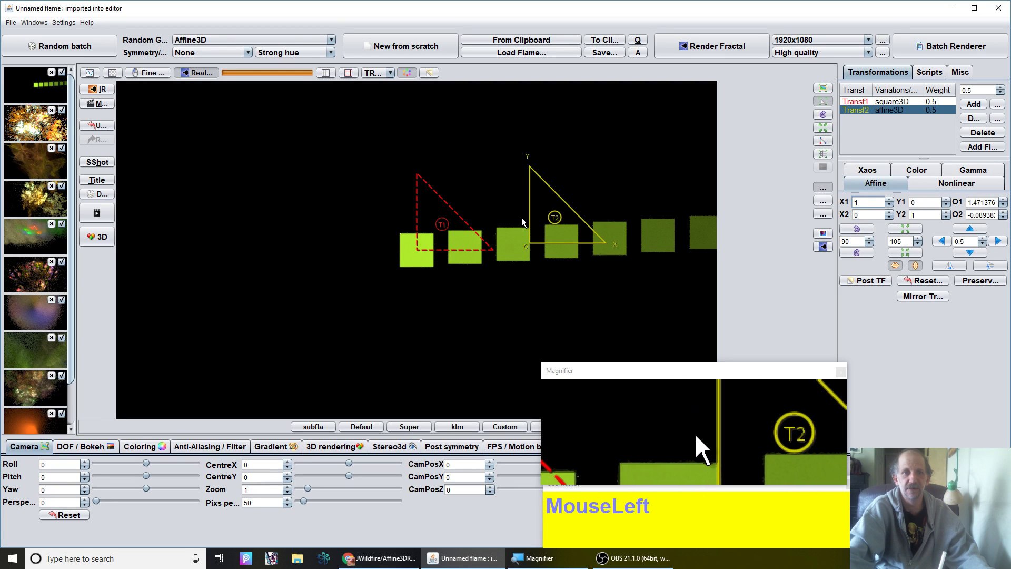
- Rotate the second transform's triangle until its origin points down, and shrink it so the squares spiral inward
{"action": "left_click_drag", "start_coordinate": [525, 217], "coordinate": [668, 204]}
{"action": "scroll", "coordinate": [528, 234], "scroll_direction": "down", "scroll_amount": 3}
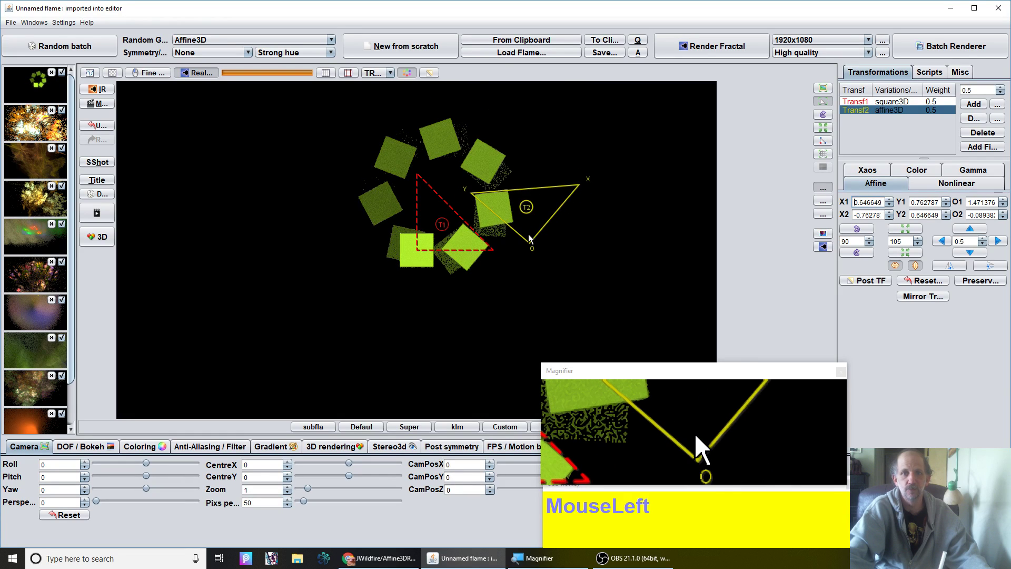
{"action": "scroll", "coordinate": [529, 234], "scroll_direction": "down", "scroll_amount": 2}
{"action": "scroll", "coordinate": [529, 232], "scroll_direction": "up", "scroll_amount": 1}
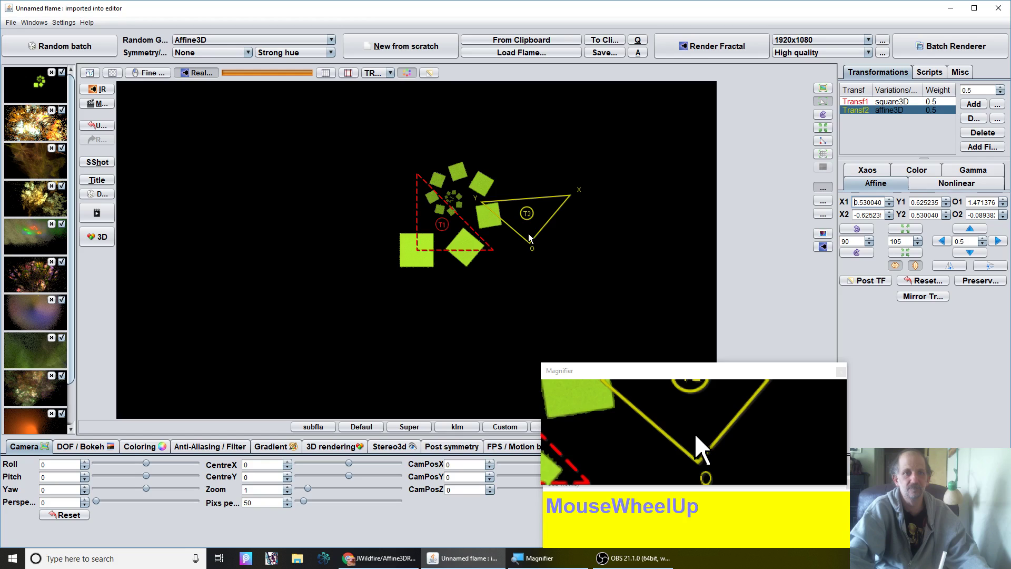
- Move the second transform's triangle to the left of the first, rotate it upright and shrink it, and reset its affine values
{"action": "left_click_drag", "start_coordinate": [529, 233], "coordinate": [286, 154]}
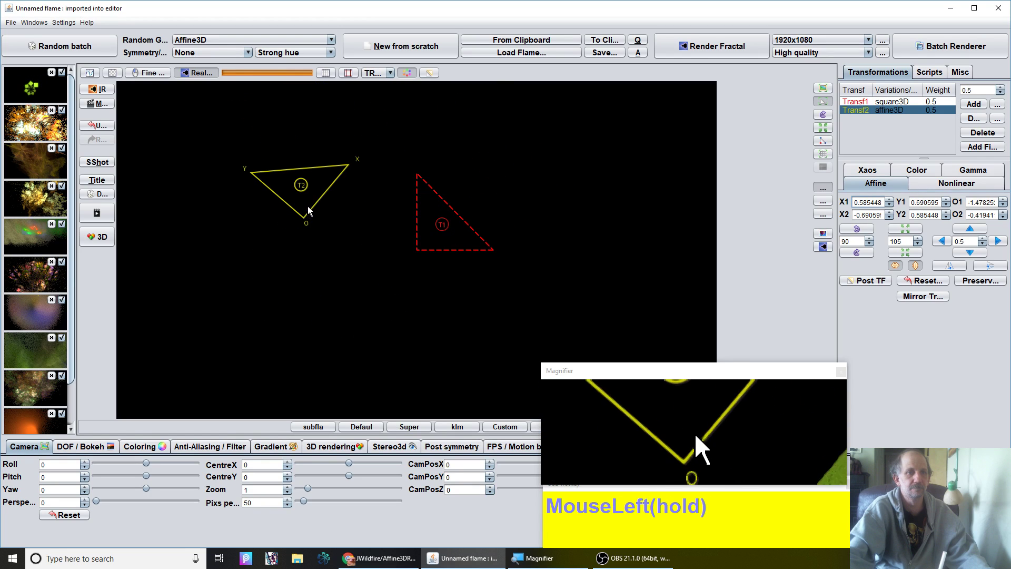
{"action": "left_click_drag", "start_coordinate": [309, 211], "coordinate": [558, 171]}
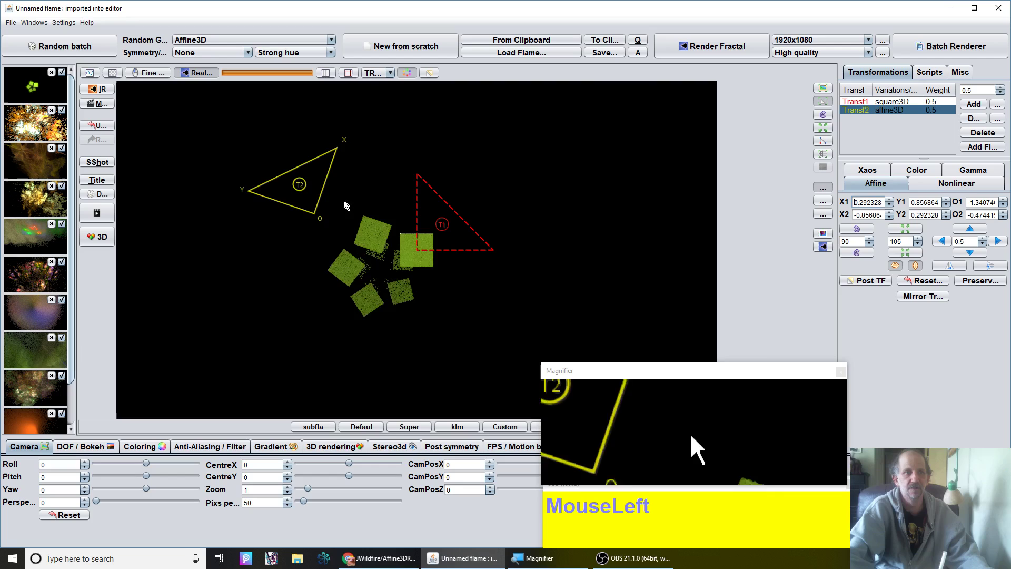
{"action": "left_click_drag", "start_coordinate": [345, 205], "coordinate": [248, 204]}
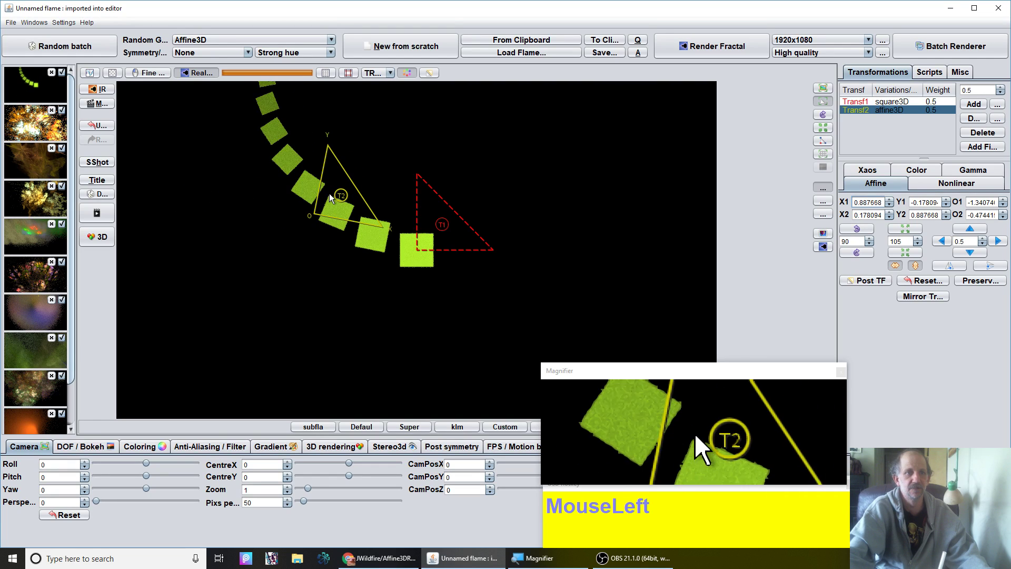
{"action": "scroll", "coordinate": [330, 193], "scroll_direction": "down", "scroll_amount": 5}
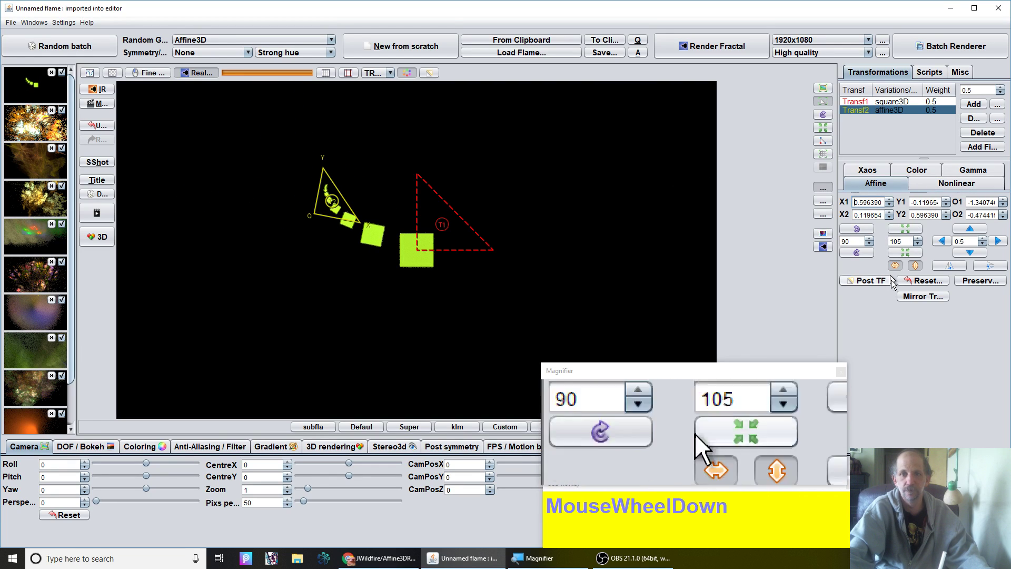
{"action": "left_click", "coordinate": [918, 283]}
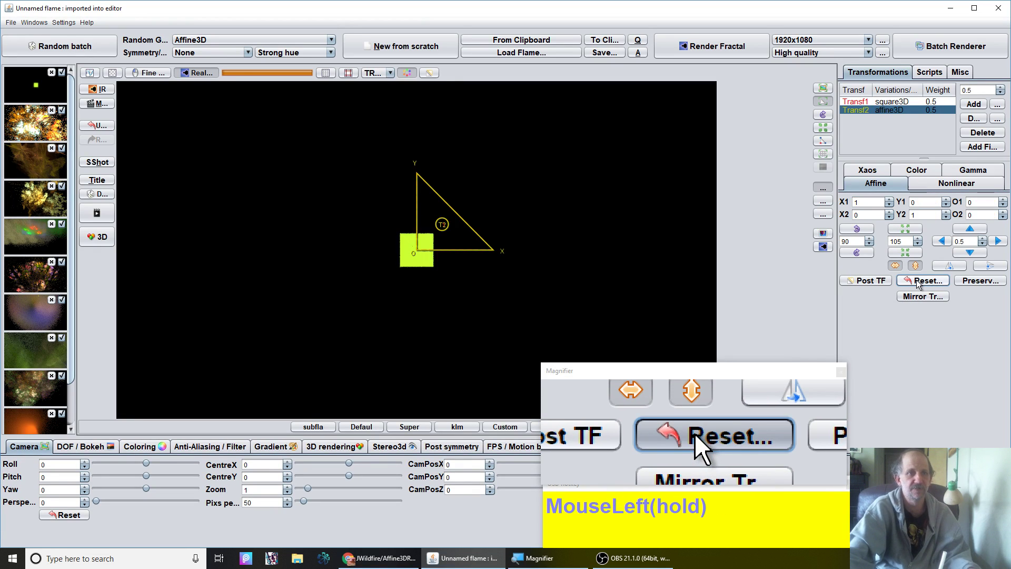
- Set the second transform's affine3D parameters to translateX -1.124, scaleY 0.72, rotateX -4.472 and rotateY -45
{"action": "left_click", "coordinate": [951, 185]}
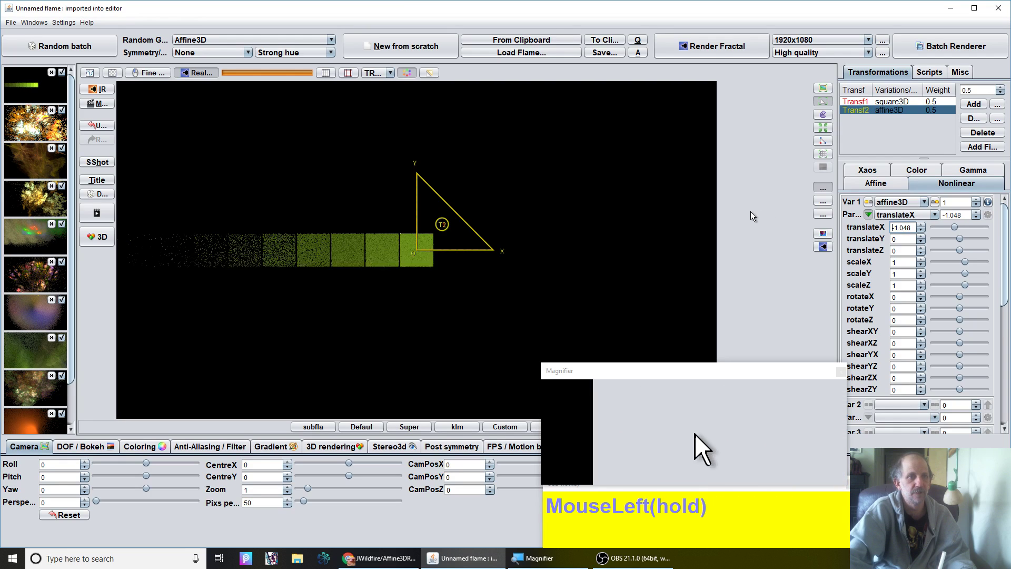
{"action": "left_click_drag", "start_coordinate": [750, 210], "coordinate": [655, 251]}
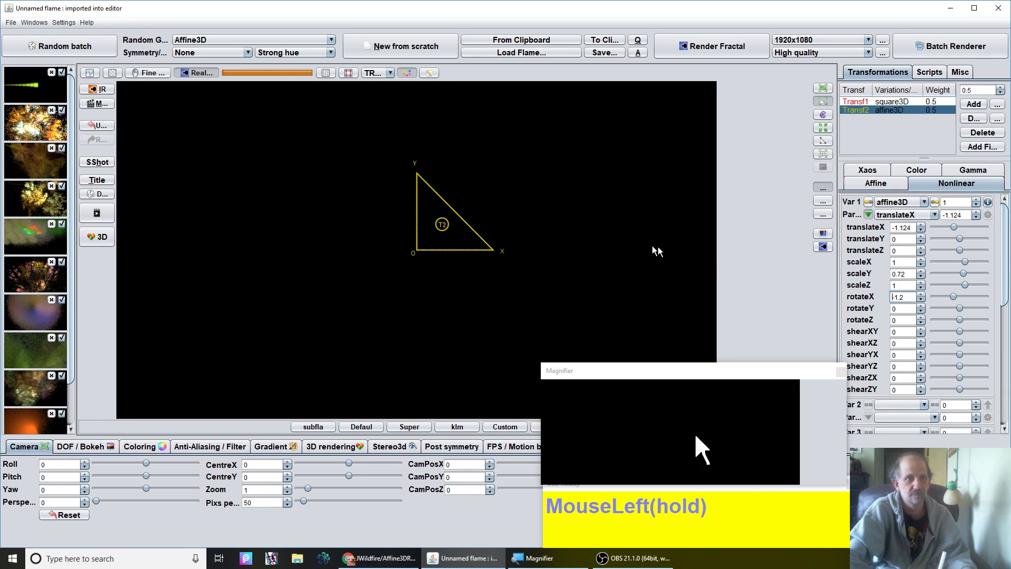
{"action": "left_click_drag", "start_coordinate": [317, 204], "coordinate": [898, 343]}
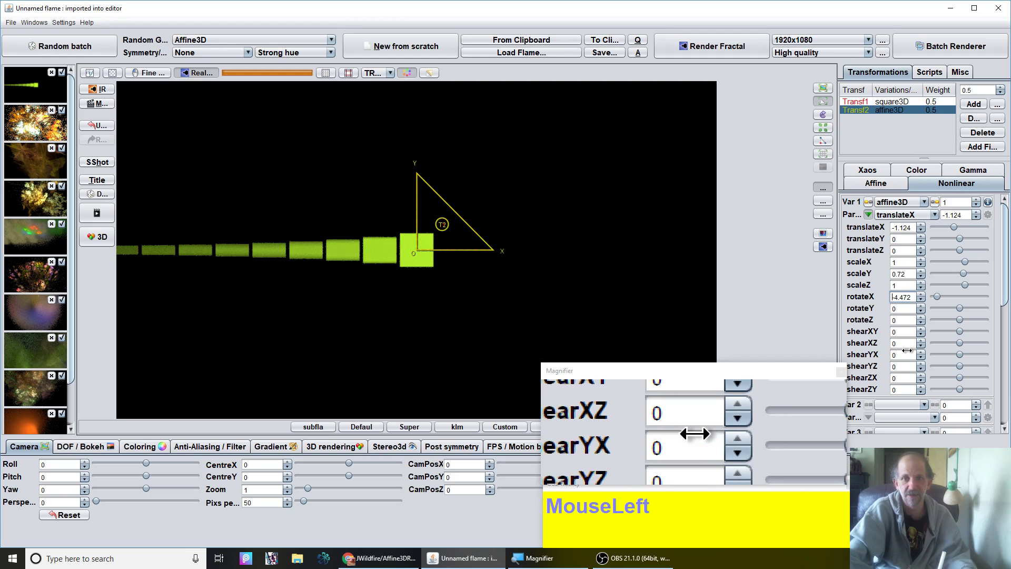
{"action": "left_click", "coordinate": [911, 321]}
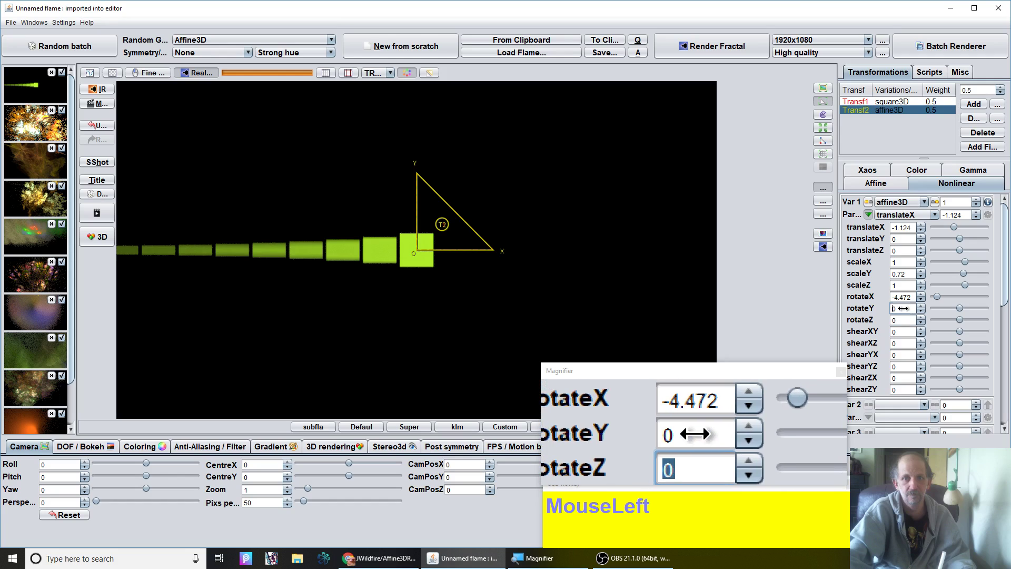
{"action": "left_click_drag", "start_coordinate": [911, 308], "coordinate": [210, 184]}
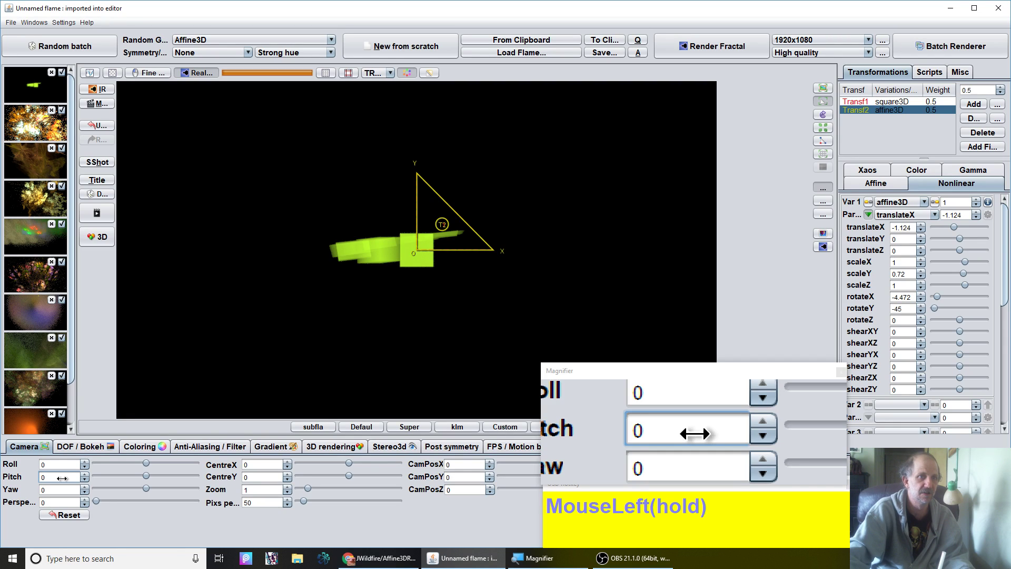
- Tilt the camera to a pitch of 113.2 and set the affine3D rotateZ to 90
{"action": "mouse_move", "coordinate": [65, 477]}
{"action": "left_mouse_down"}
{"action": "mouse_move", "coordinate": [127, 477]}
{"action": "mouse_move", "coordinate": [54, 465]}
{"action": "left_mouse_up"}
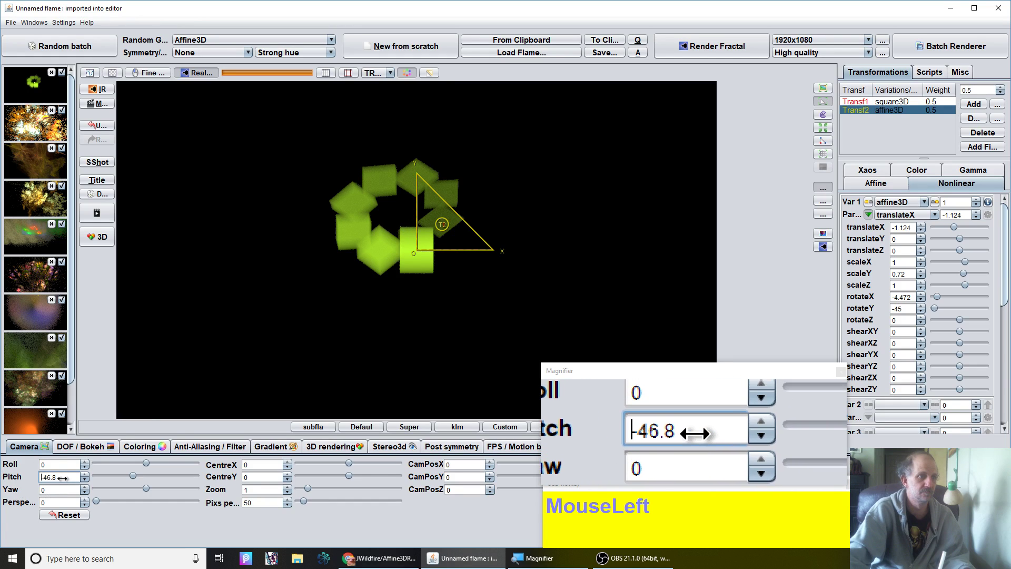
{"action": "left_click_drag", "start_coordinate": [58, 476], "coordinate": [270, 431]}
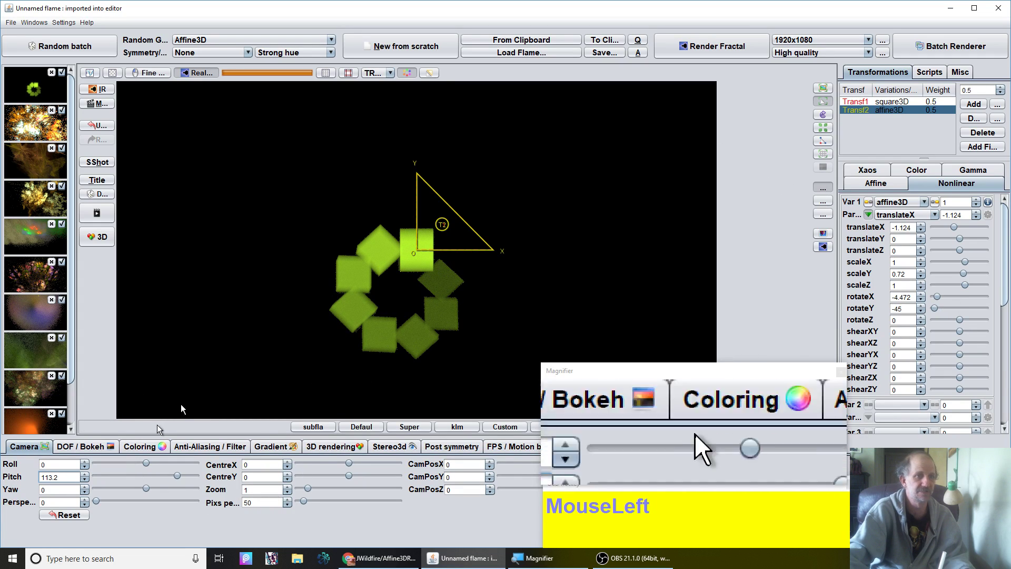
{"action": "left_click", "coordinate": [898, 321]}
{"action": "type", "text": "9"}
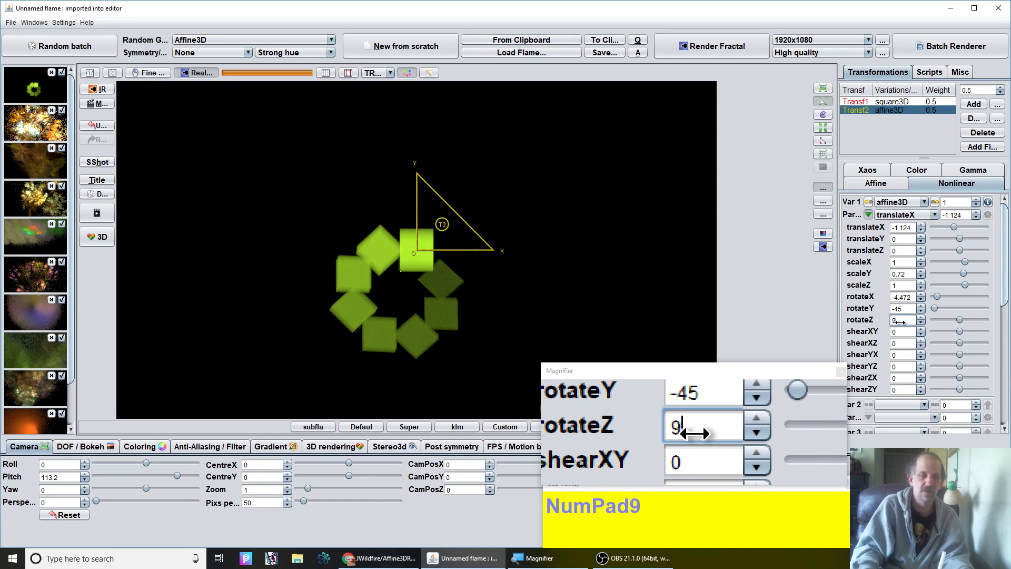
{"action": "type", "text": "0"}
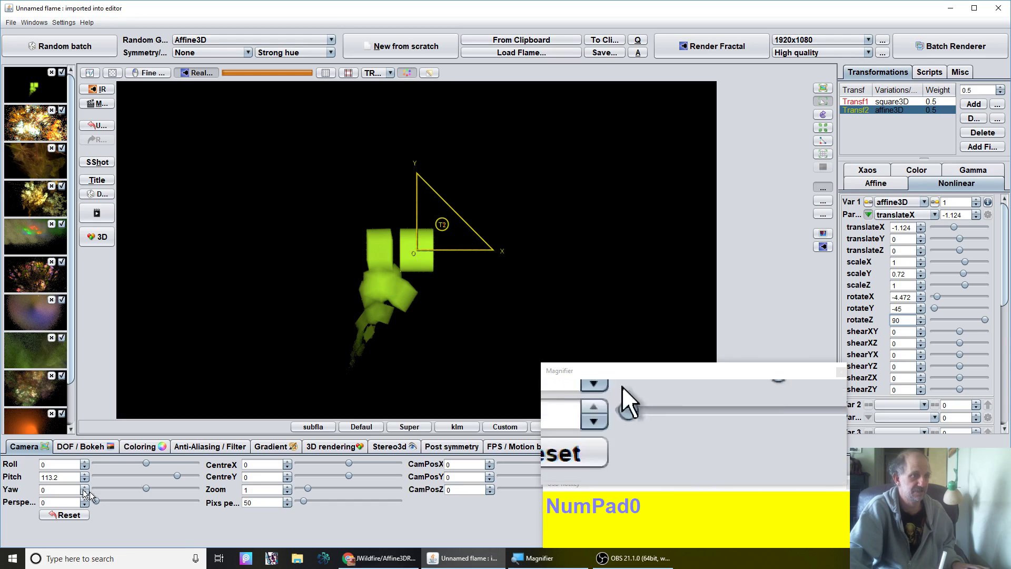
- Set the camera pitch to 263.2 and yaw to 6, and shear the affine3D variation with shearXY -1.276 and shearYX -0.012
{"action": "left_click_drag", "start_coordinate": [40, 476], "coordinate": [478, 239]}
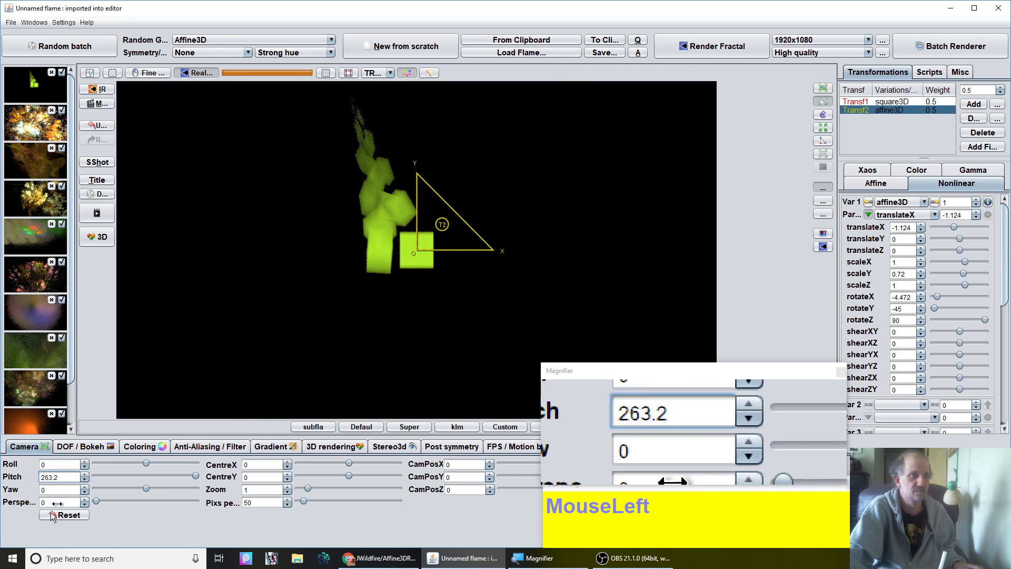
{"action": "left_click_drag", "start_coordinate": [54, 495], "coordinate": [951, 60]}
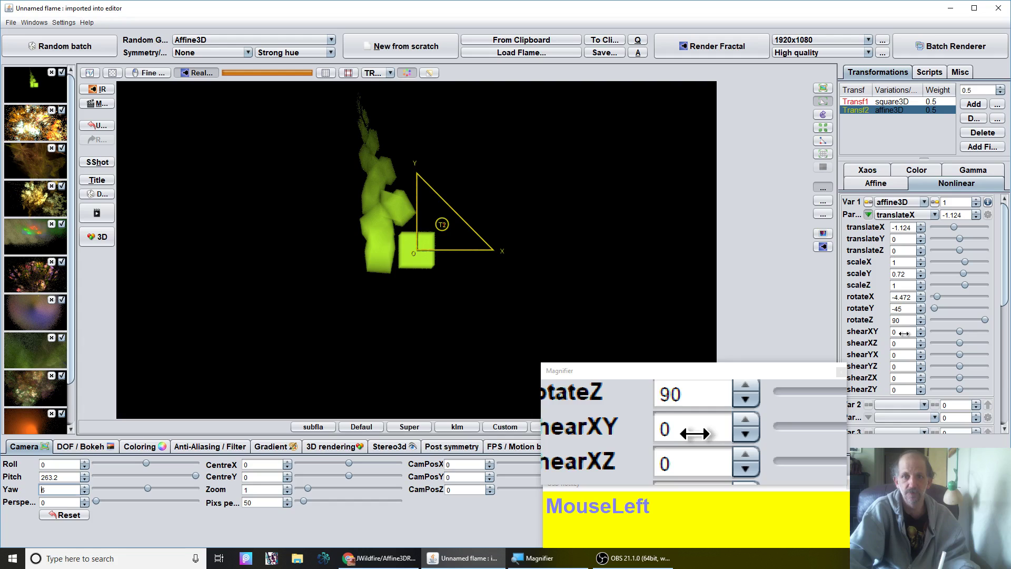
{"action": "left_click_drag", "start_coordinate": [901, 332], "coordinate": [507, 226]}
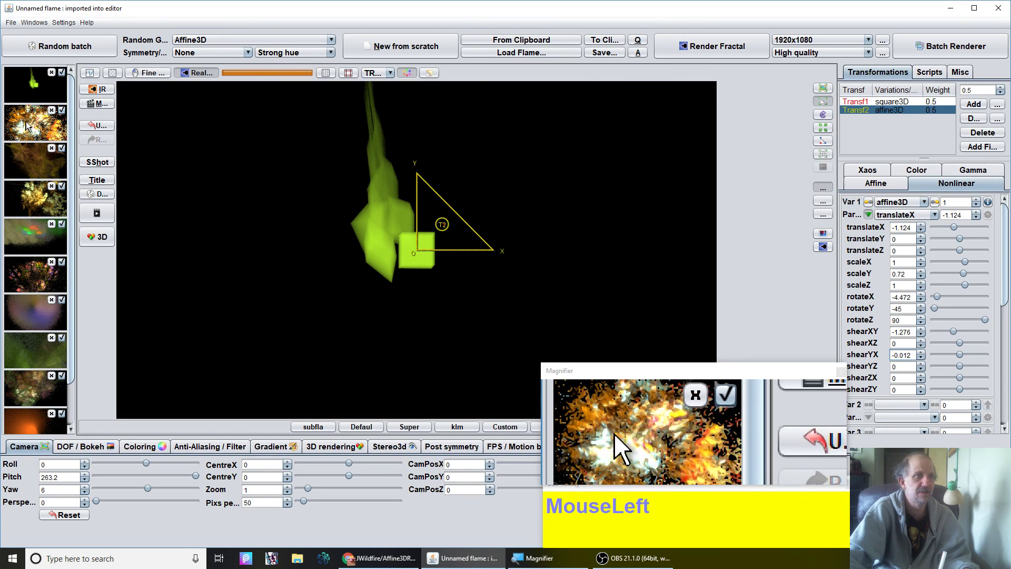
{"action": "left_click", "coordinate": [892, 102]}
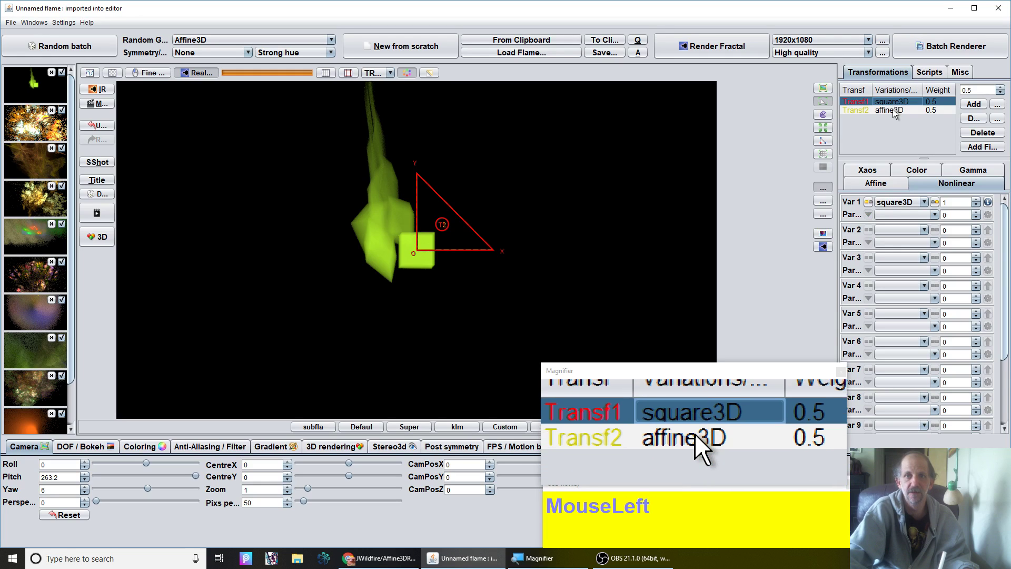
{"action": "left_click", "coordinate": [892, 109]}
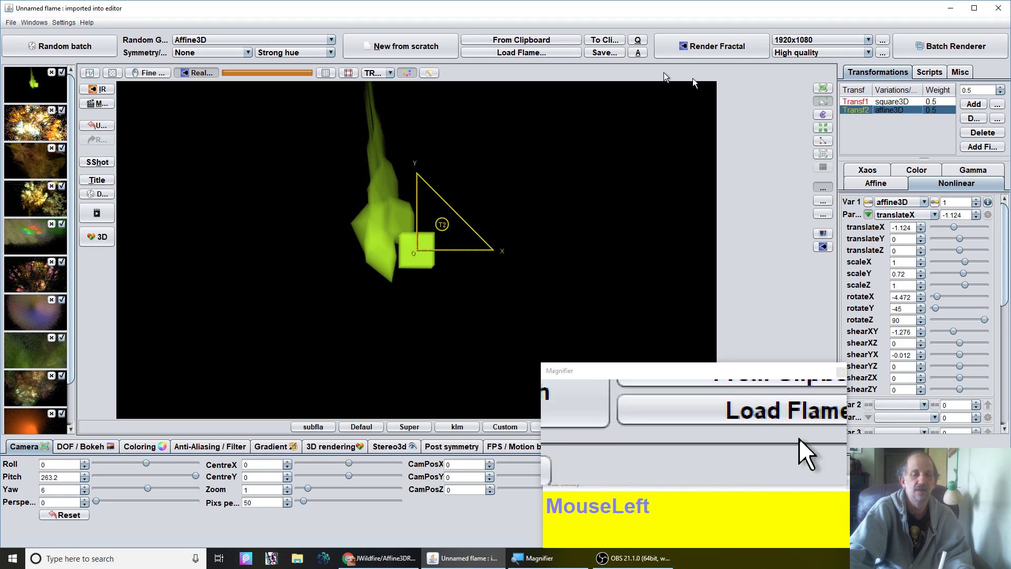
- Add curl as the second variation of the affine3D transform with an amount of -0.048
{"action": "left_click", "coordinate": [900, 405]}
{"action": "scroll", "coordinate": [897, 220], "scroll_direction": "up", "scroll_amount": 10}
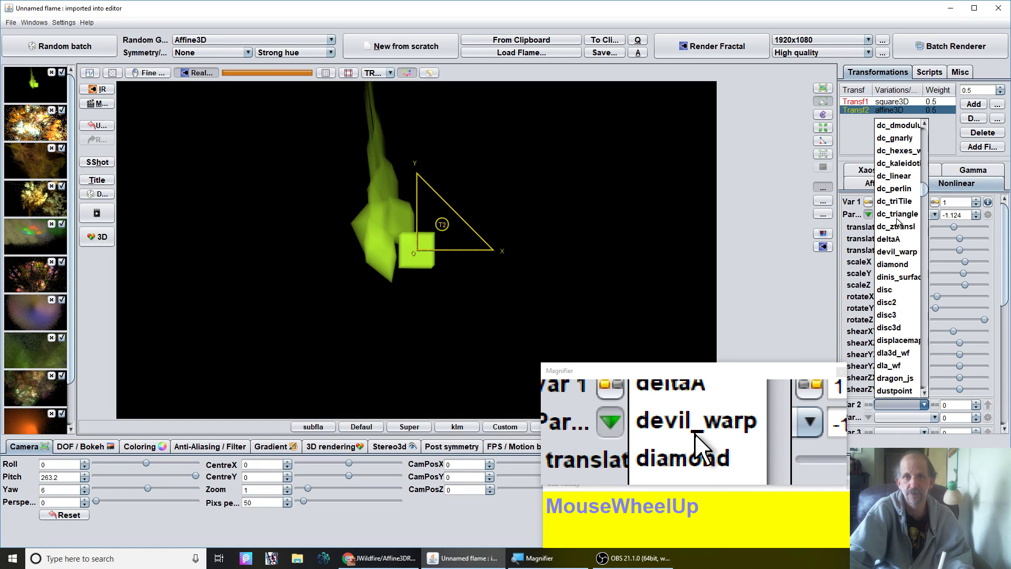
{"action": "left_click", "coordinate": [885, 138]}
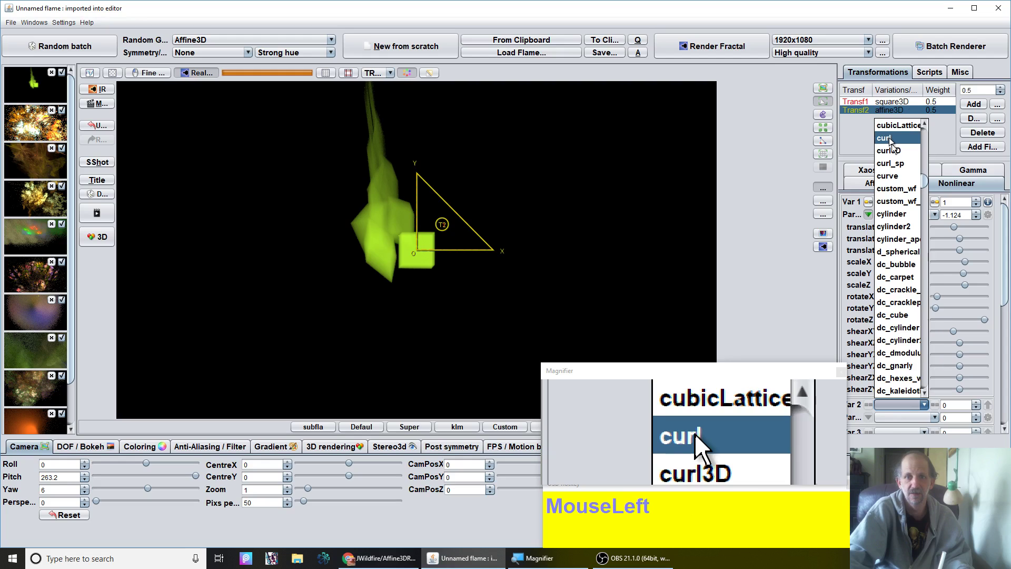
{"action": "left_click", "coordinate": [954, 405]}
{"action": "left_click_drag", "start_coordinate": [954, 407], "coordinate": [901, 408]}
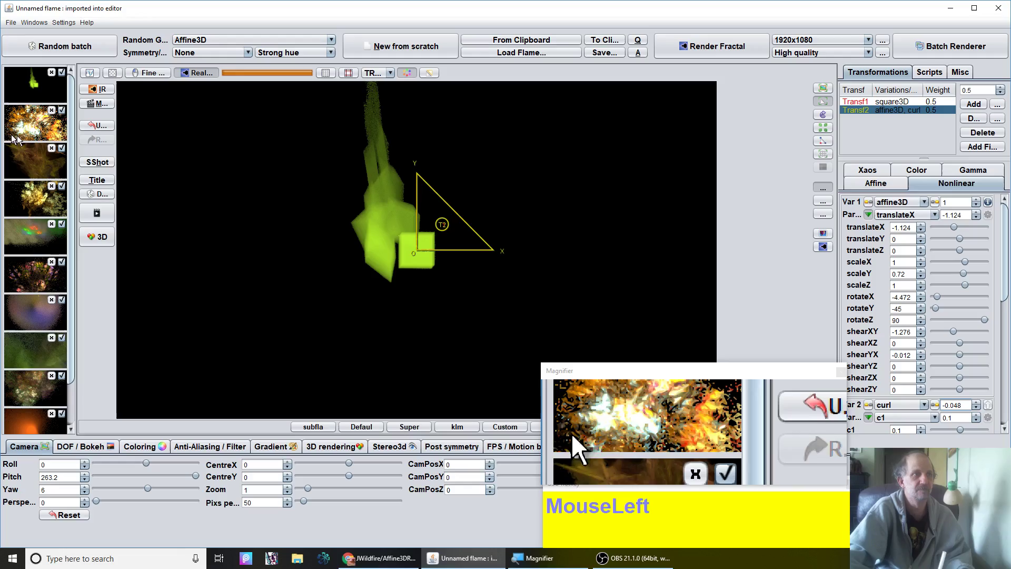
- Load the dark brown flame third in the thumbnail list and add curl with an amount of 0.336 to its third transform
{"action": "left_click", "coordinate": [38, 165]}
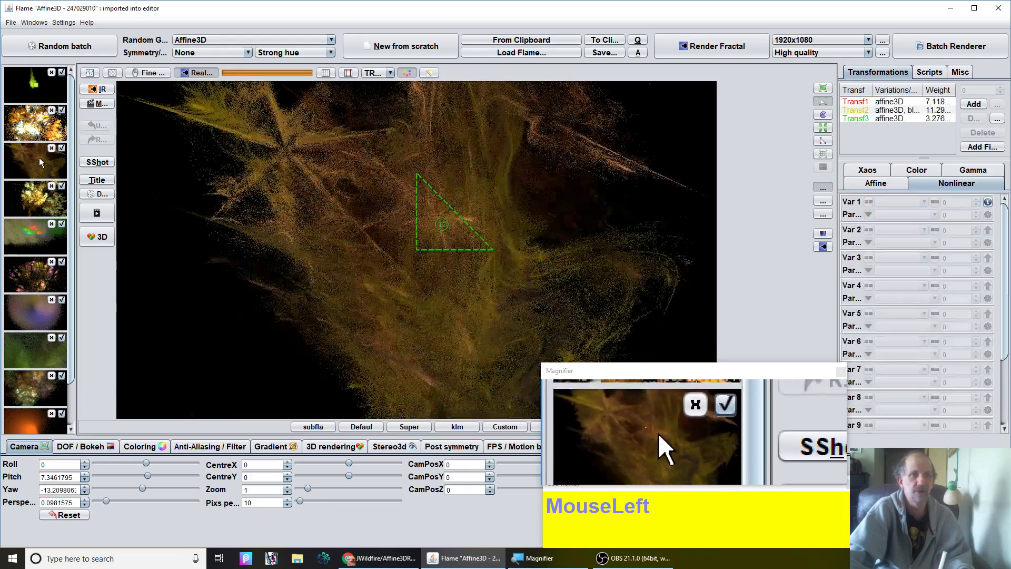
{"action": "left_click", "coordinate": [892, 118]}
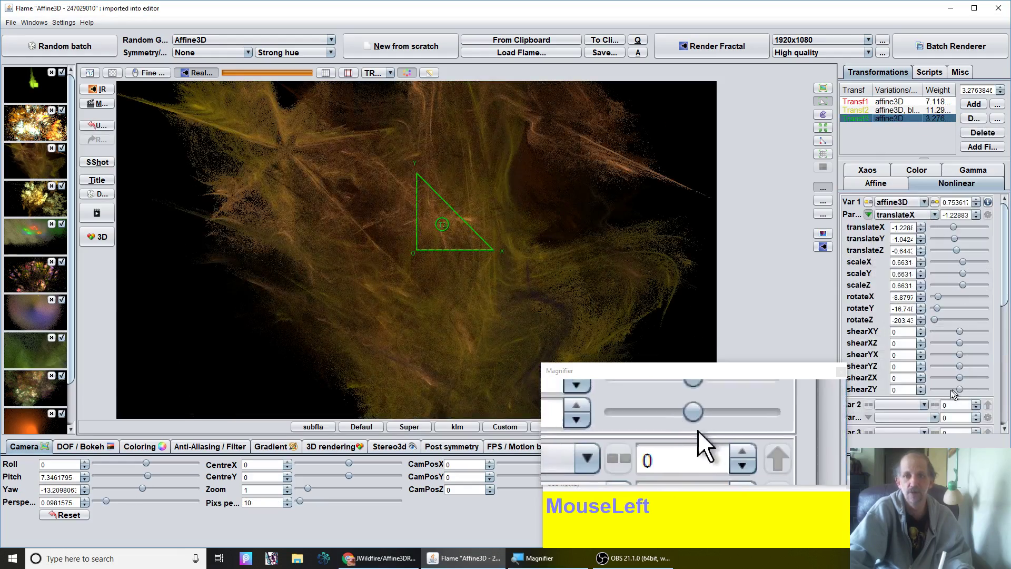
{"action": "left_click", "coordinate": [901, 405]}
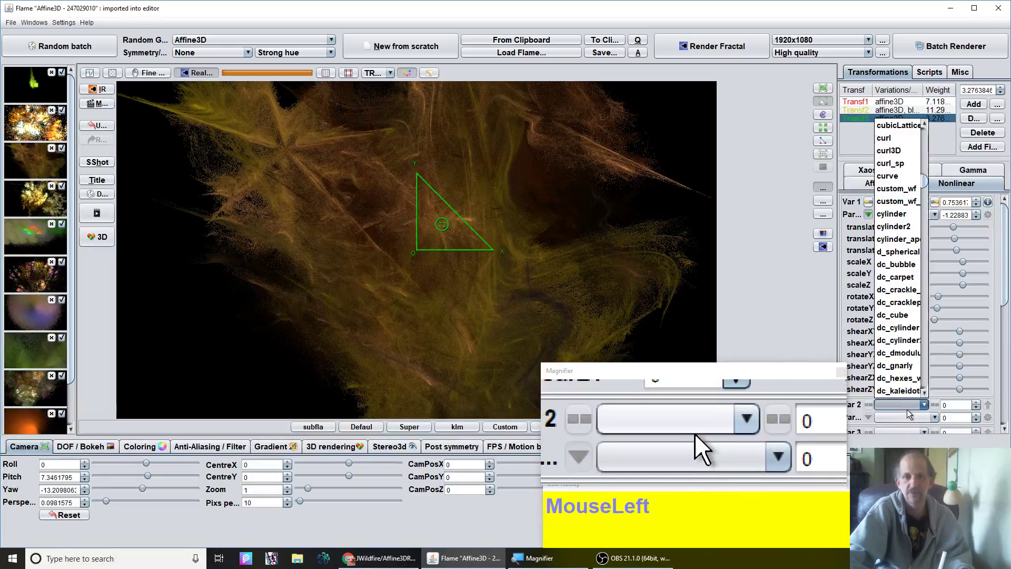
{"action": "left_click", "coordinate": [889, 137]}
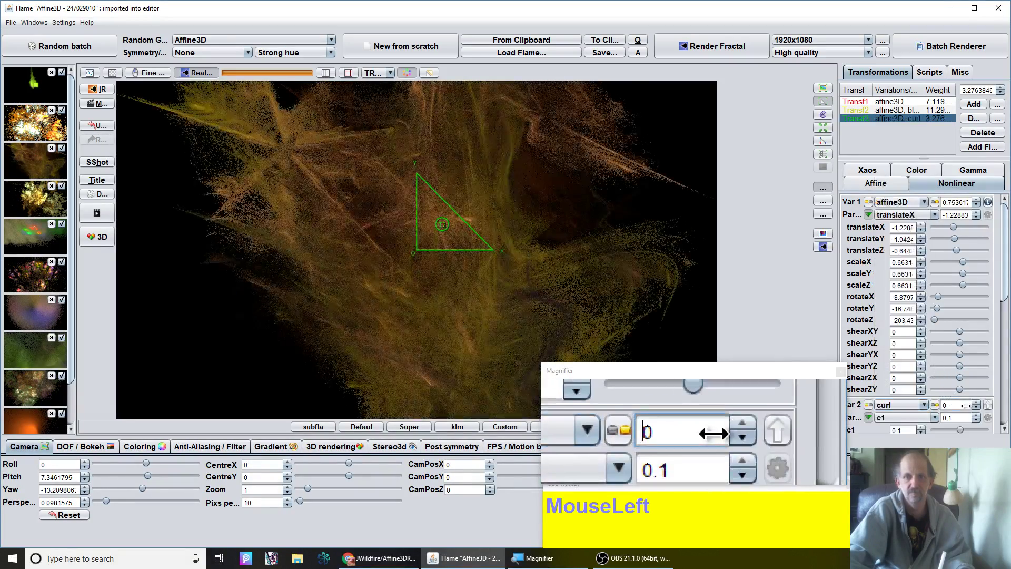
{"action": "left_click_drag", "start_coordinate": [965, 405], "coordinate": [942, 420]}
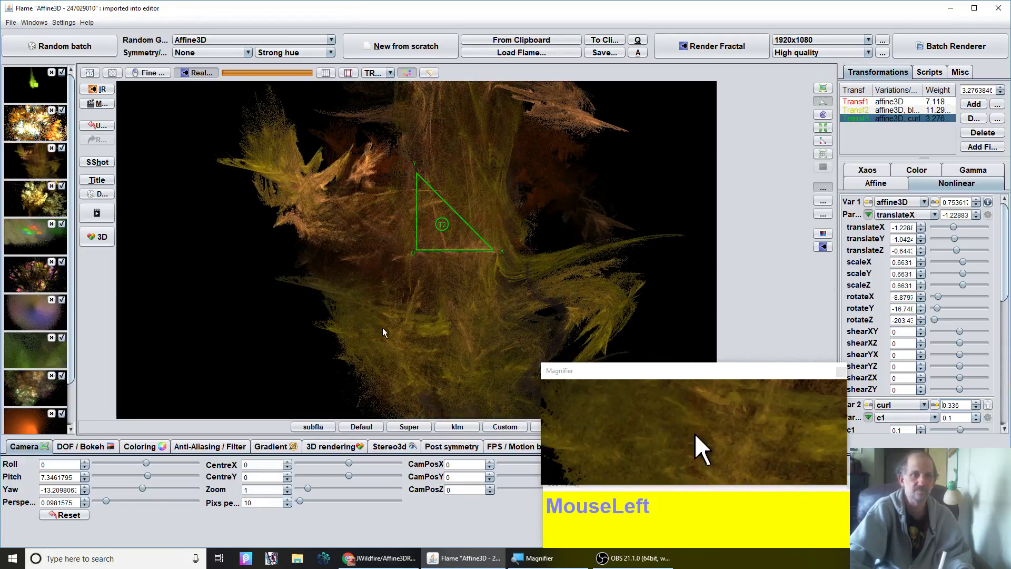
- Move the third transform's triangle to the right of the second one and shrink it
{"action": "mouse_move", "coordinate": [421, 206]}
{"action": "left_mouse_down"}
{"action": "mouse_move", "coordinate": [469, 223]}
{"action": "mouse_move", "coordinate": [471, 176]}
{"action": "mouse_move", "coordinate": [332, 120]}
{"action": "mouse_move", "coordinate": [190, 278]}
{"action": "mouse_move", "coordinate": [197, 301]}
{"action": "mouse_move", "coordinate": [254, 160]}
{"action": "mouse_move", "coordinate": [441, 140]}
{"action": "mouse_move", "coordinate": [551, 212]}
{"action": "mouse_move", "coordinate": [491, 264]}
{"action": "mouse_move", "coordinate": [516, 195]}
{"action": "left_mouse_up"}
{"action": "scroll", "coordinate": [551, 214], "scroll_direction": "down", "scroll_amount": 2}
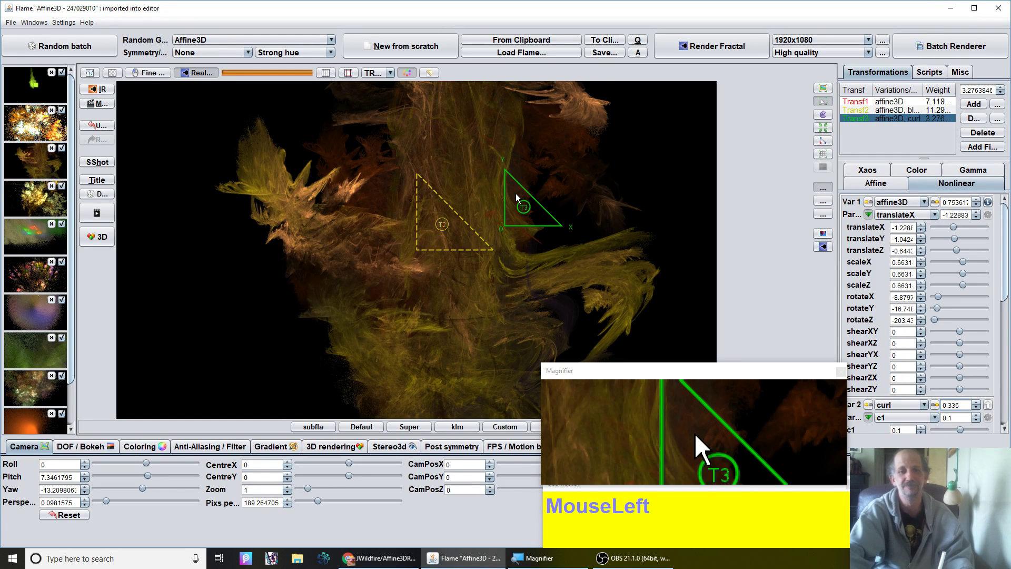
{"action": "left_click", "coordinate": [635, 558]}
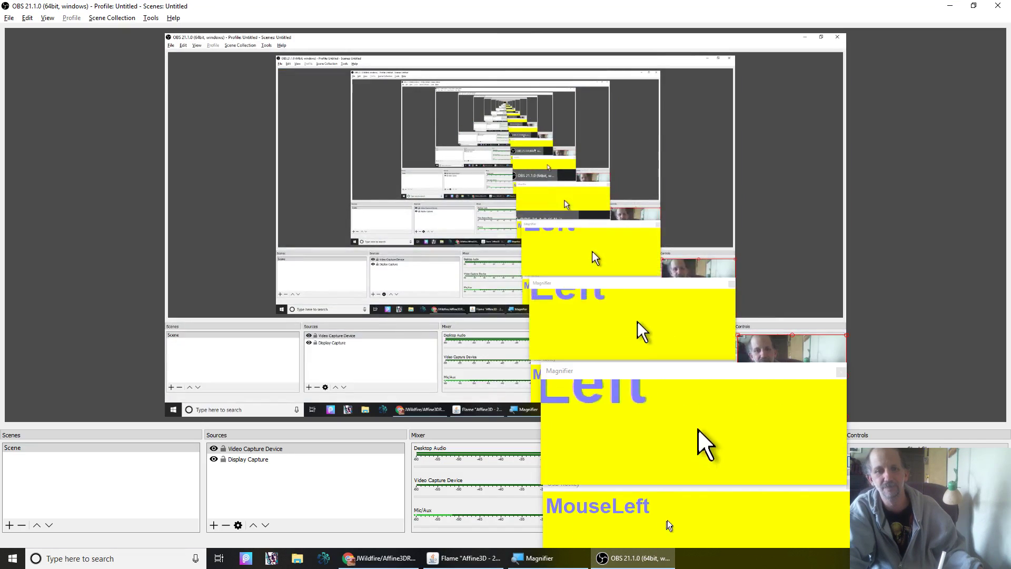